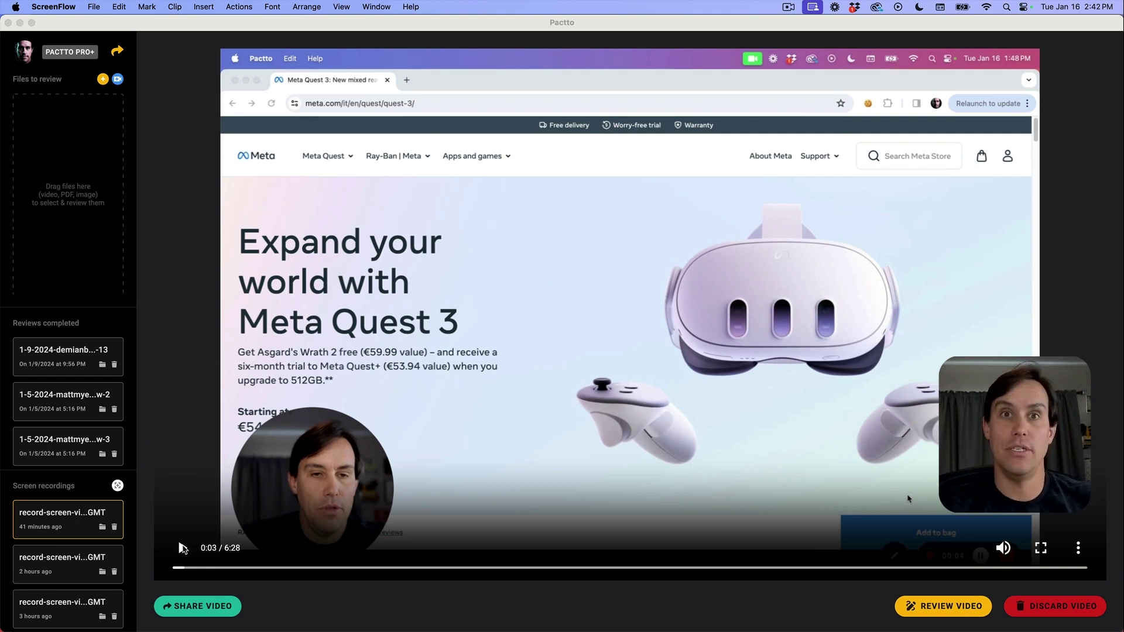
Play the Meta Quest 3 recording, pause it at 0:05, and reveal its MP4 file in Finder
click(182, 548)
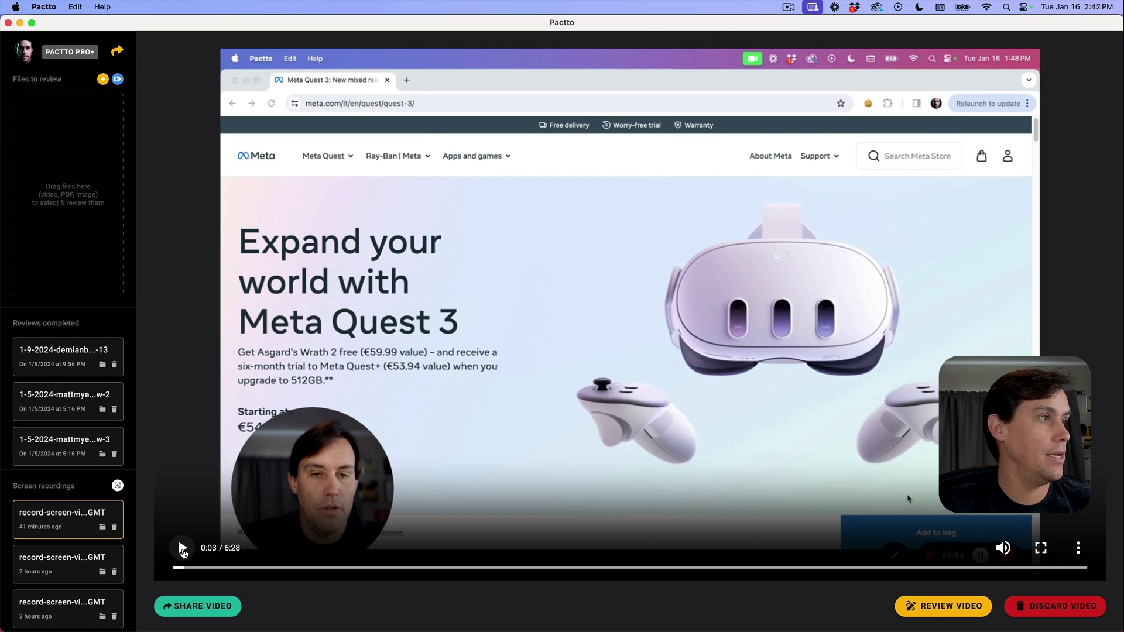
click(182, 549)
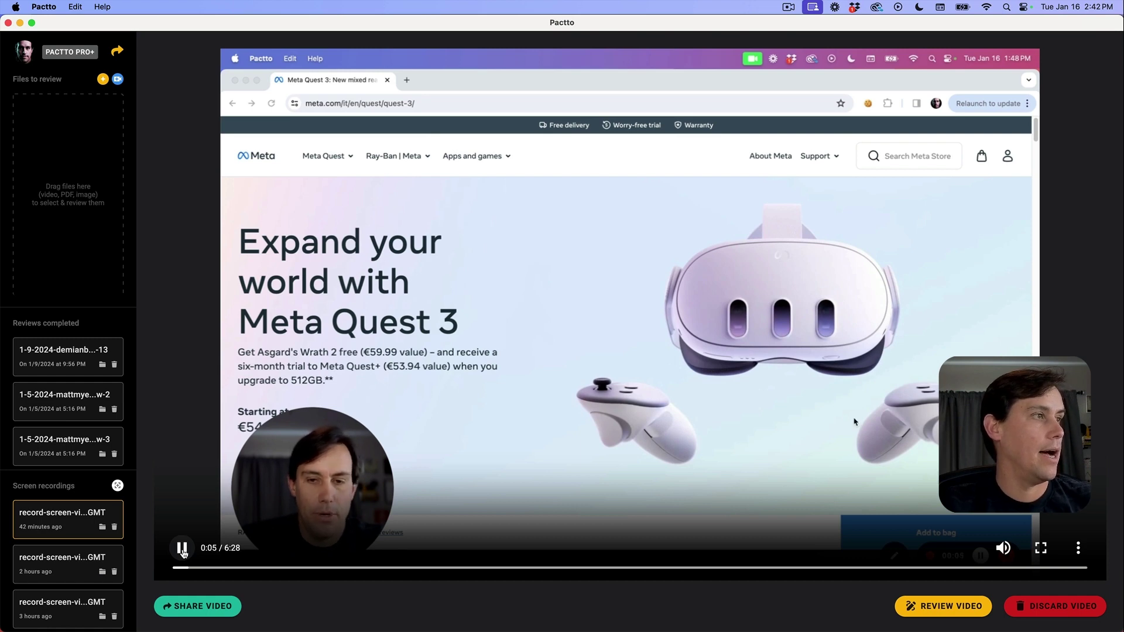
click(182, 550)
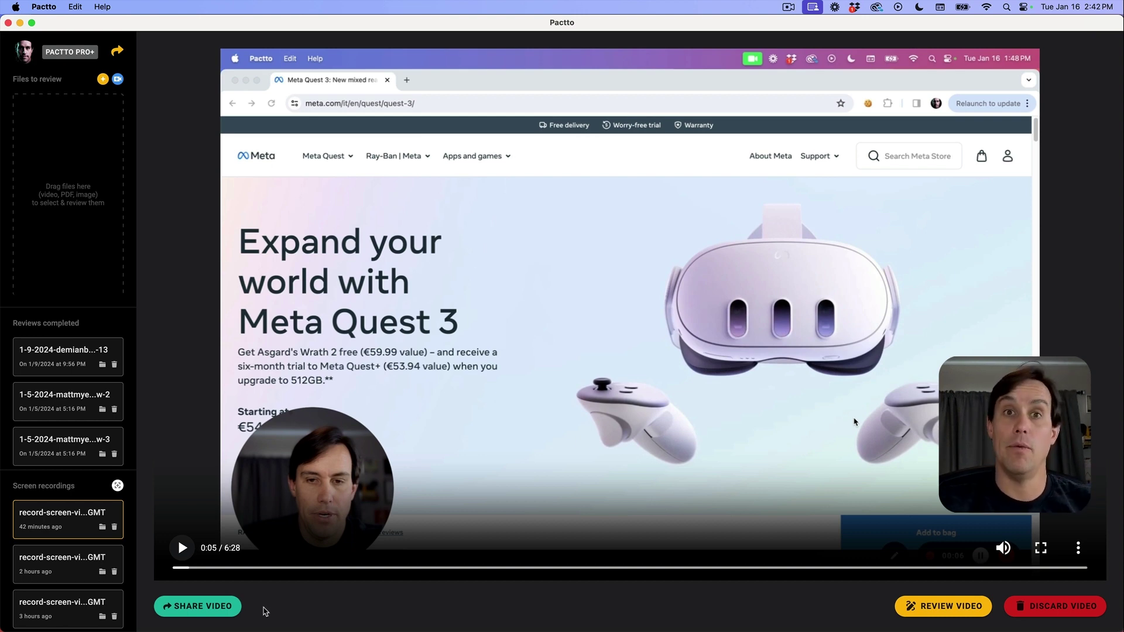
click(103, 528)
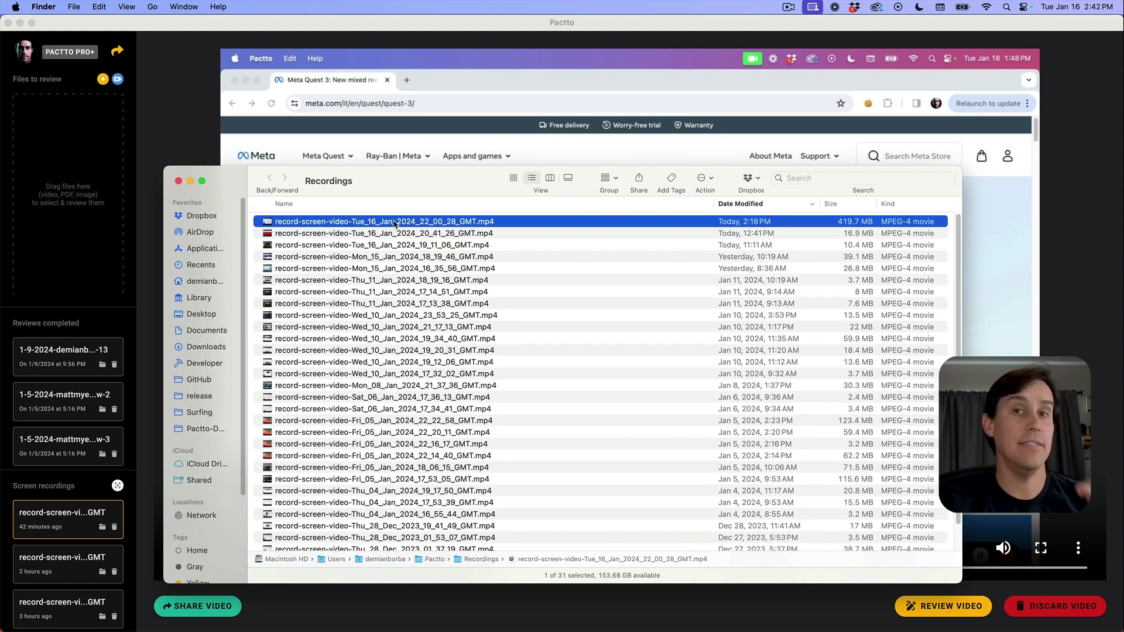
Leave the Finder Recordings folder and return to the paused recording in Pactto
click(206, 137)
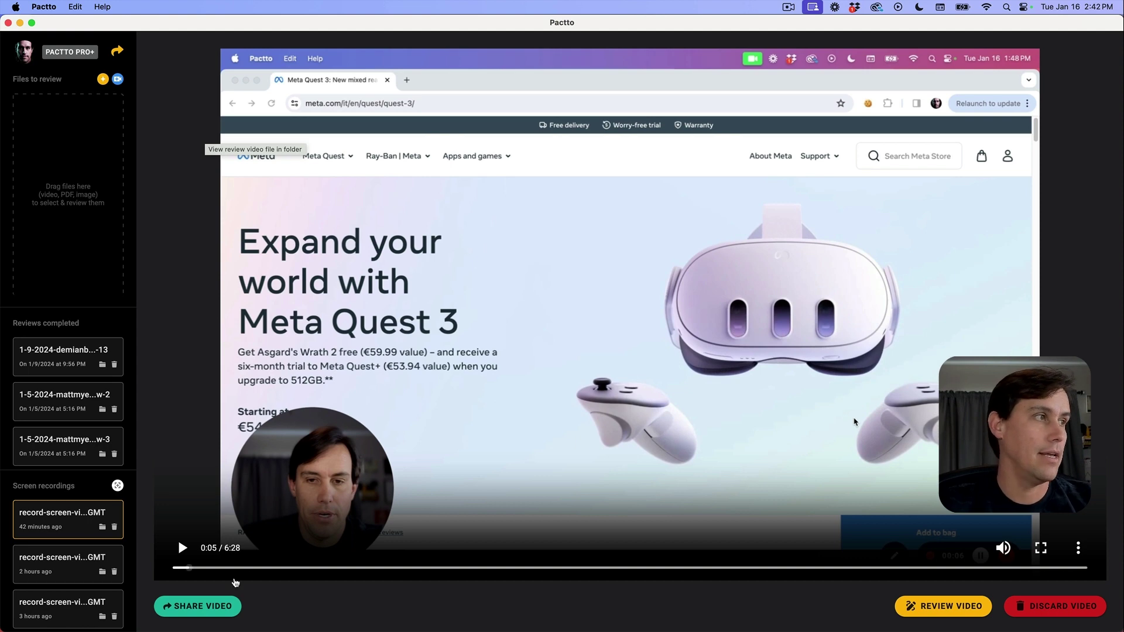
Open the Share video dialog for the paused Meta Quest 3 recording
click(225, 608)
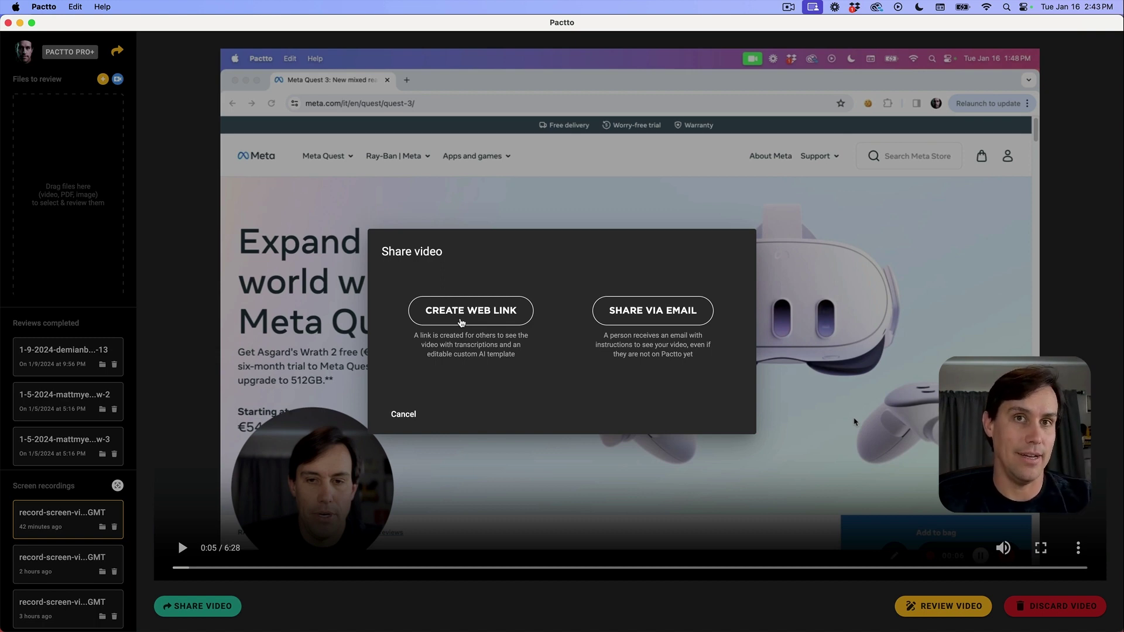
Create a public web link for the recording and inspect its shared-link address in Chrome
click(461, 322)
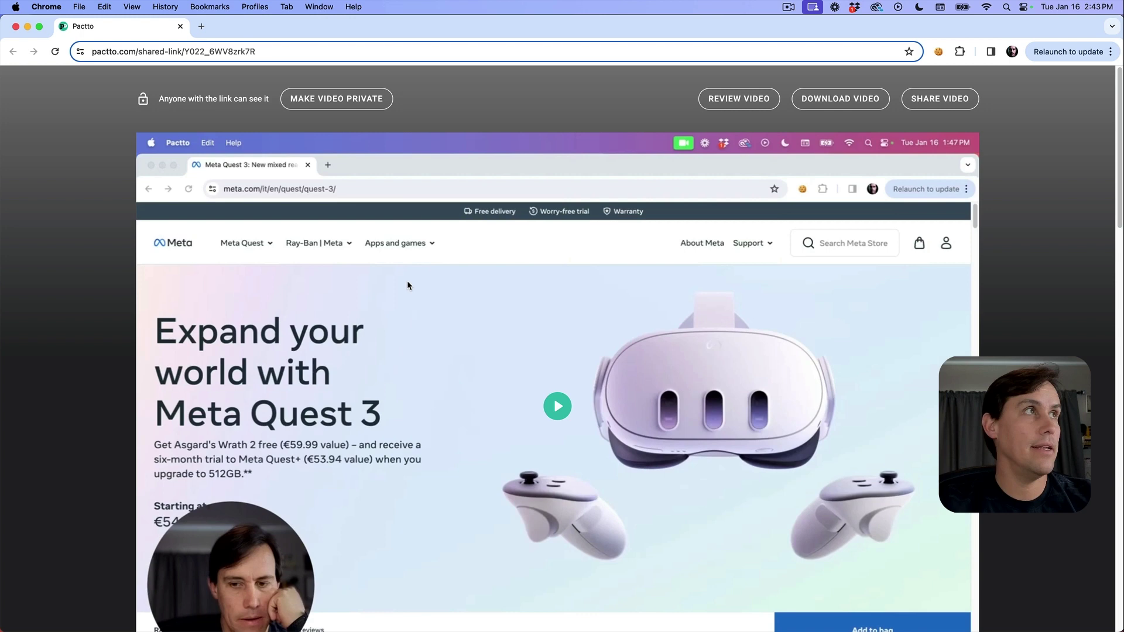
double_click(214, 54)
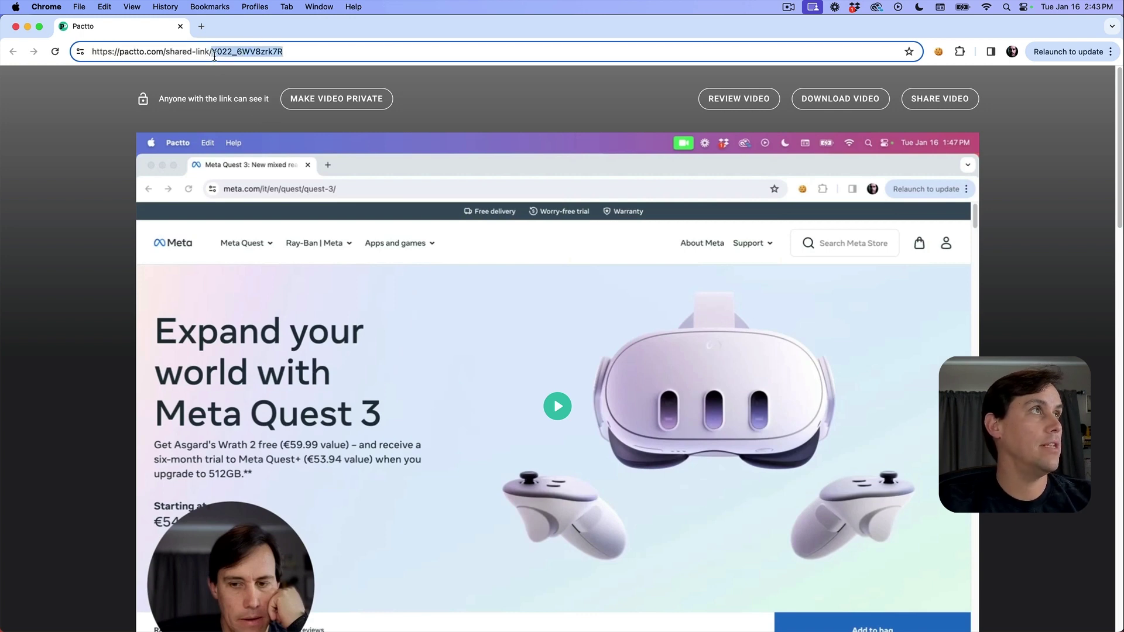
triple_click(214, 54)
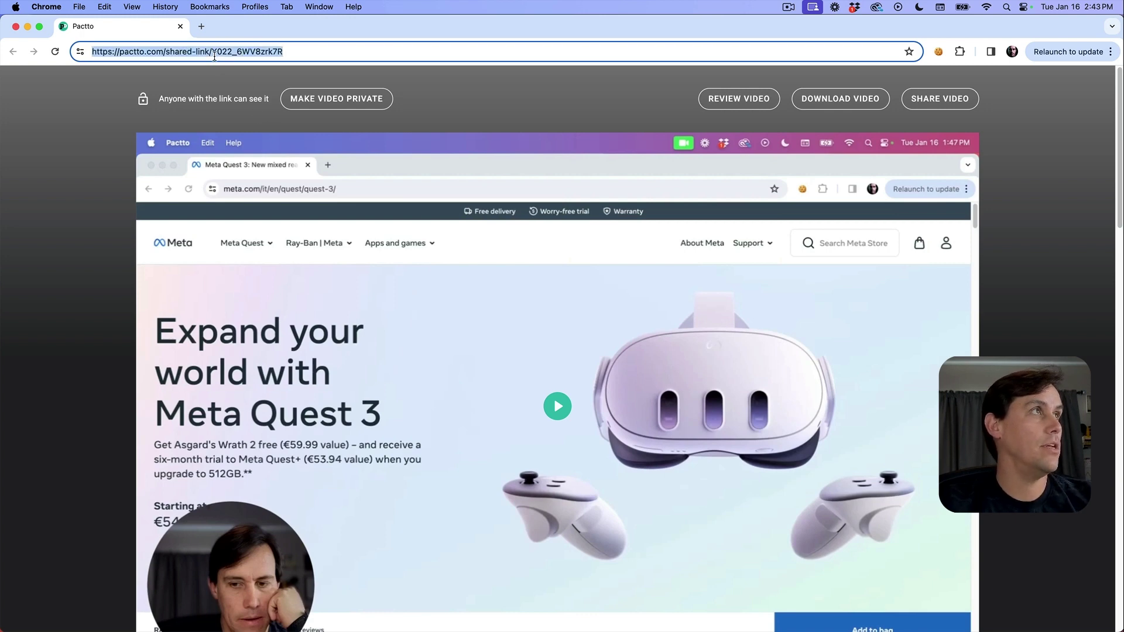
click(107, 143)
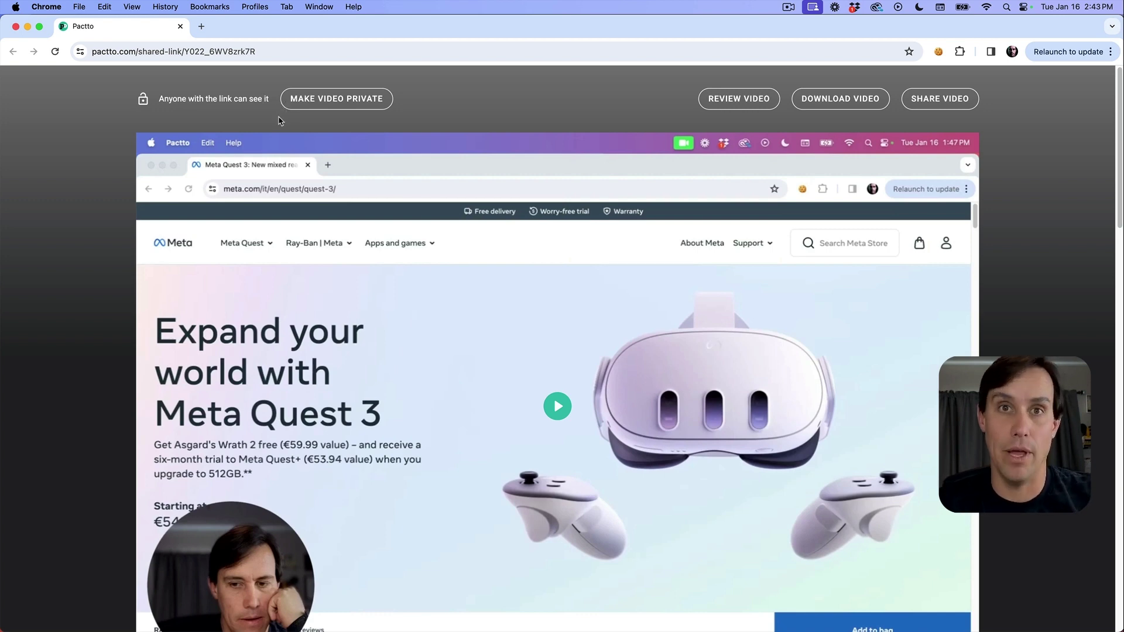
Review the shared page's title and transcript, then view the 'Create a list of action items.' instruction
scroll(363, 257, down, 2)
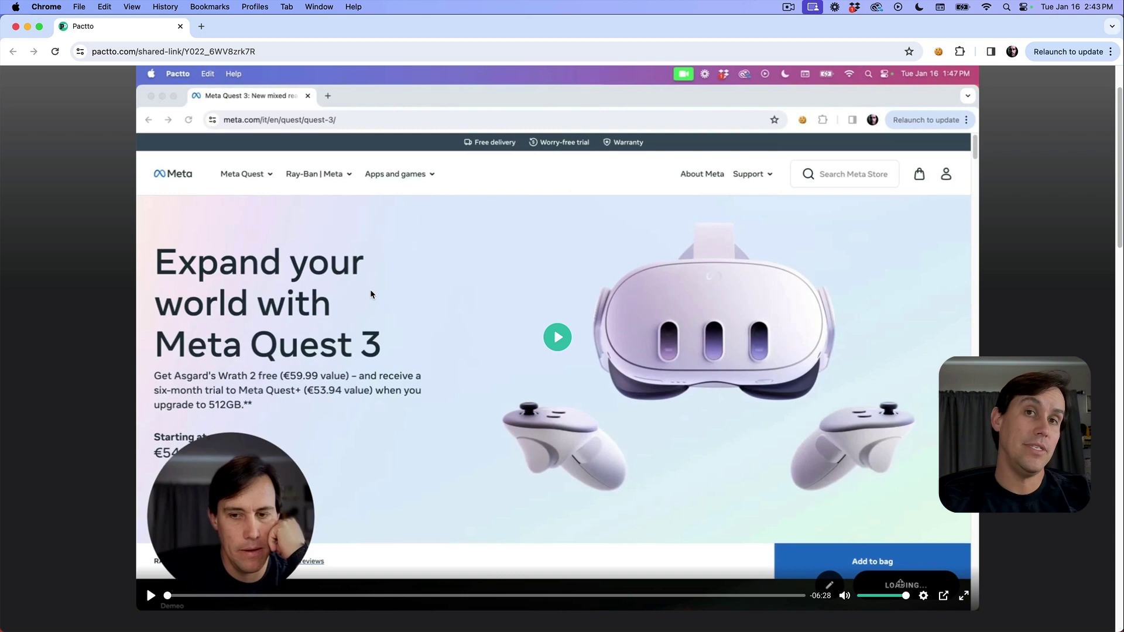
scroll(371, 294, down, 5)
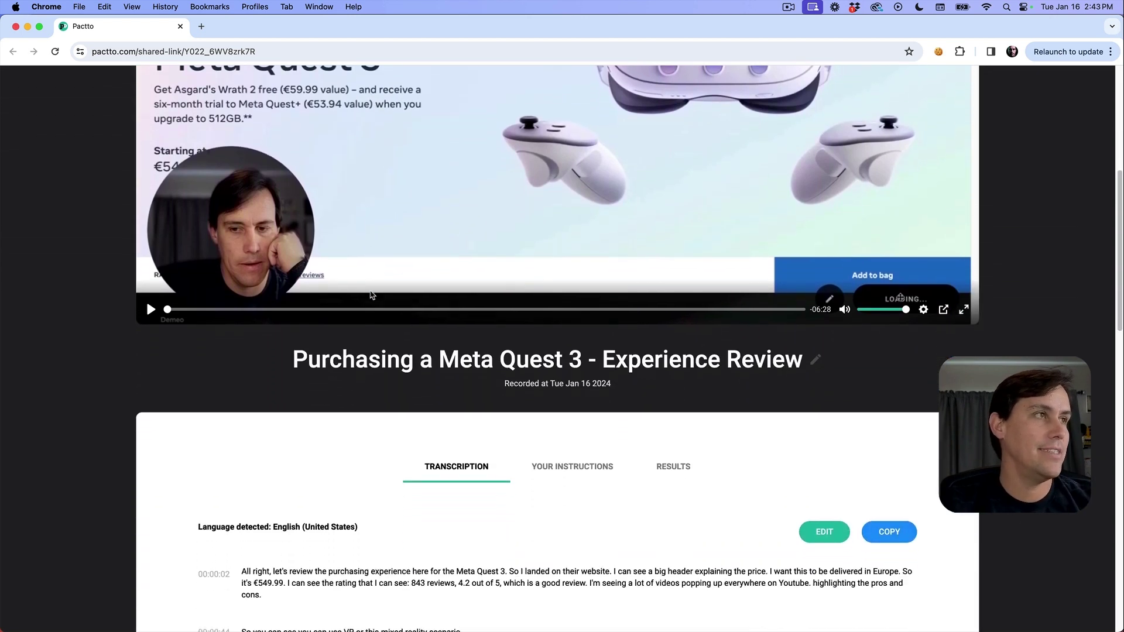
drag(297, 356, 770, 392)
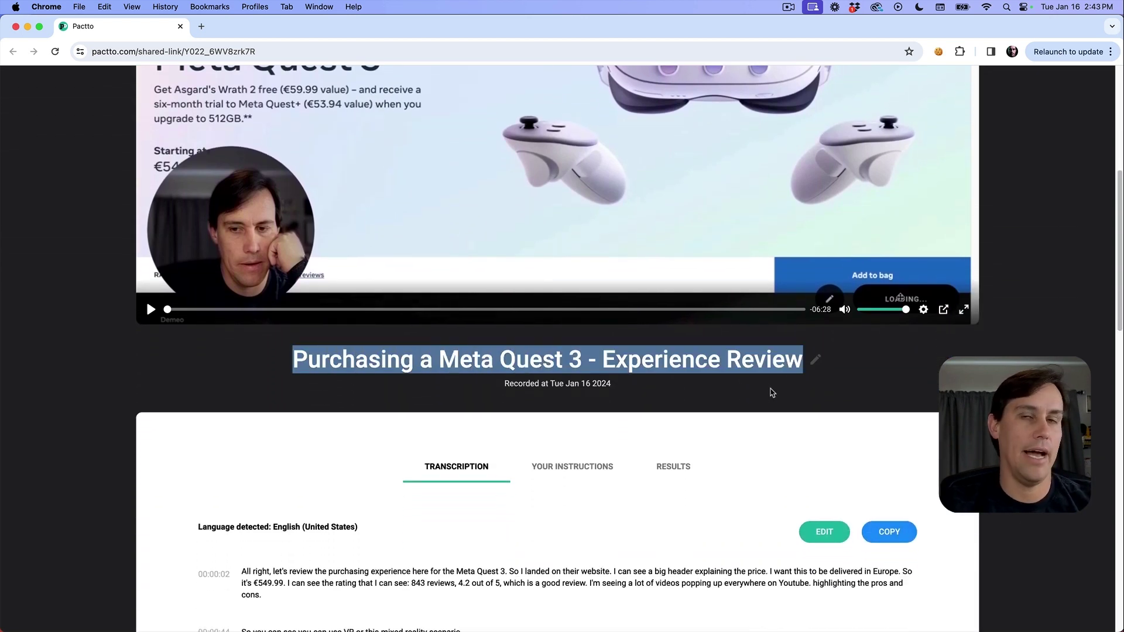
scroll(774, 402, down, 3)
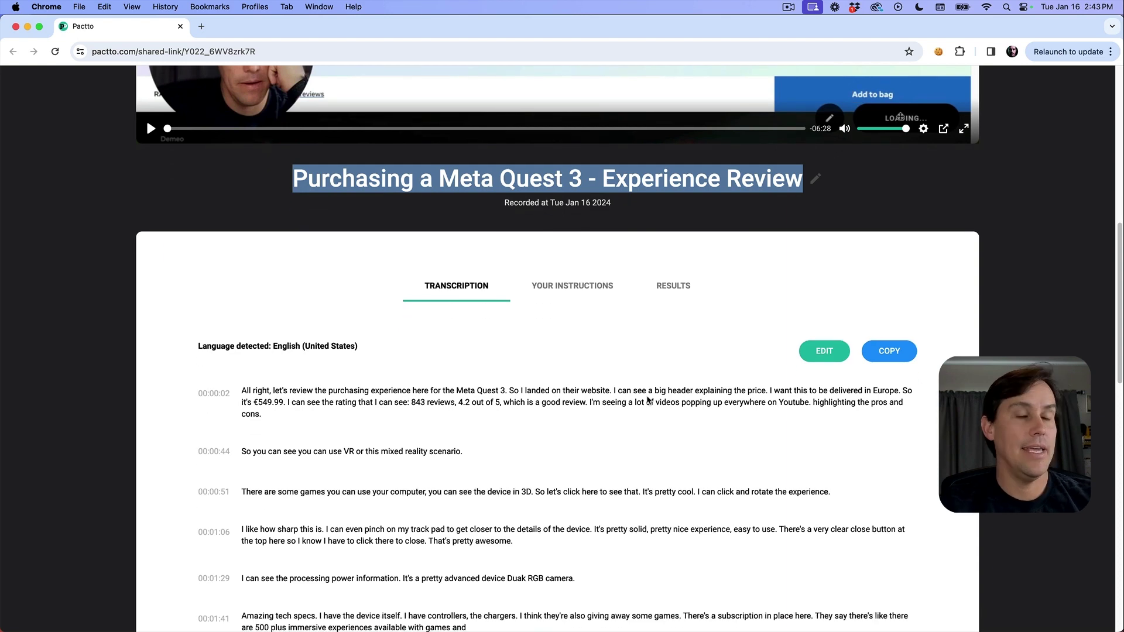
drag(578, 392, 515, 559)
scroll(708, 569, down, 1)
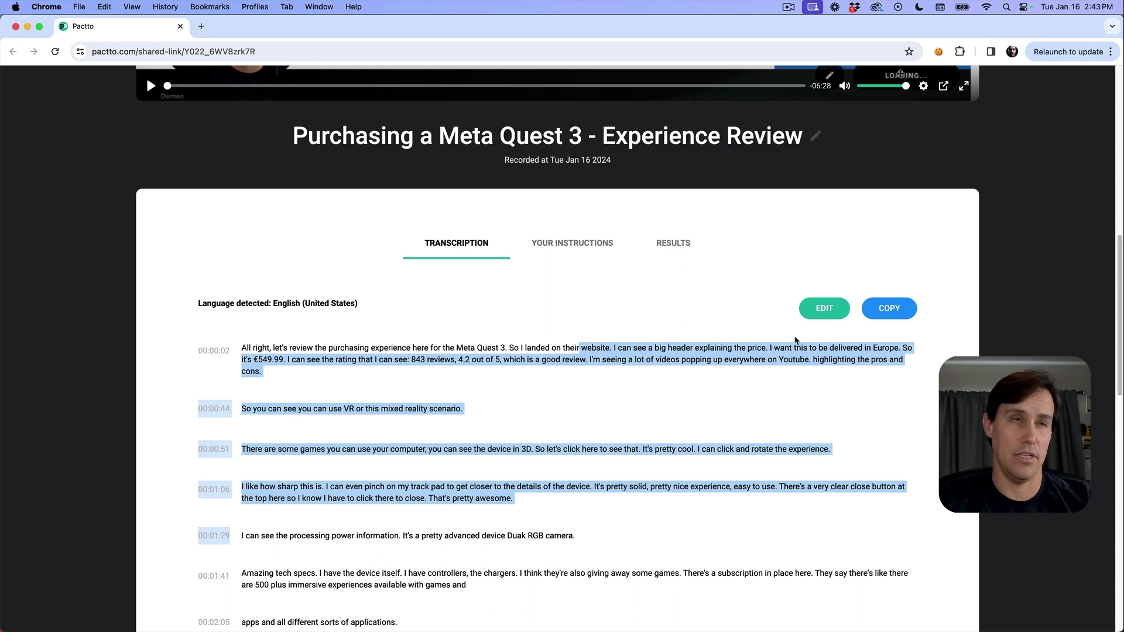
click(678, 326)
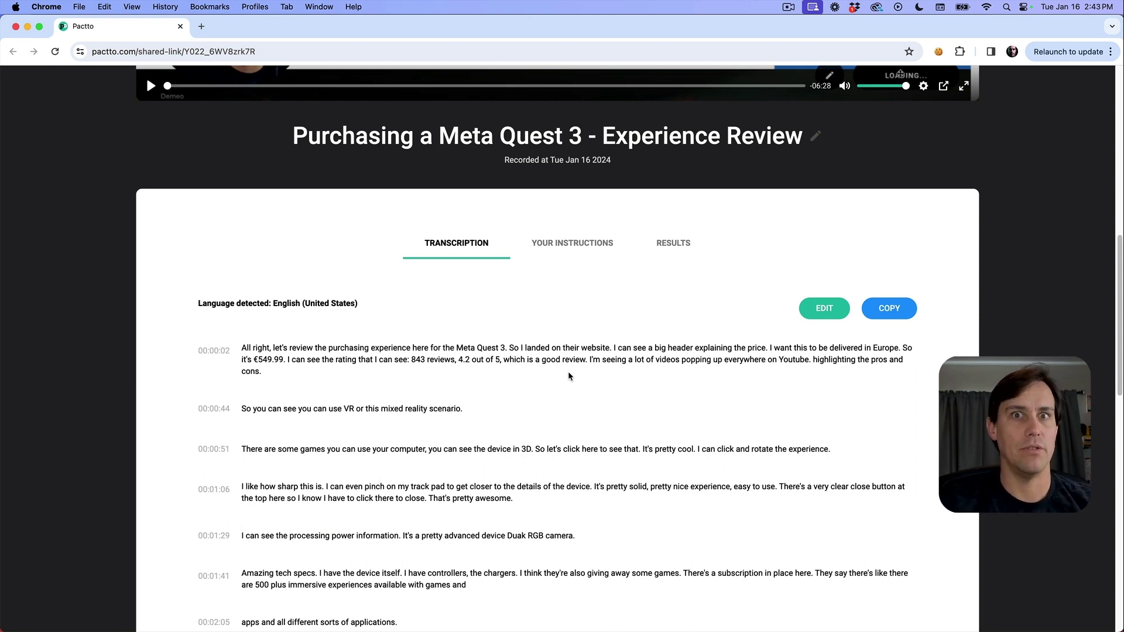
click(548, 247)
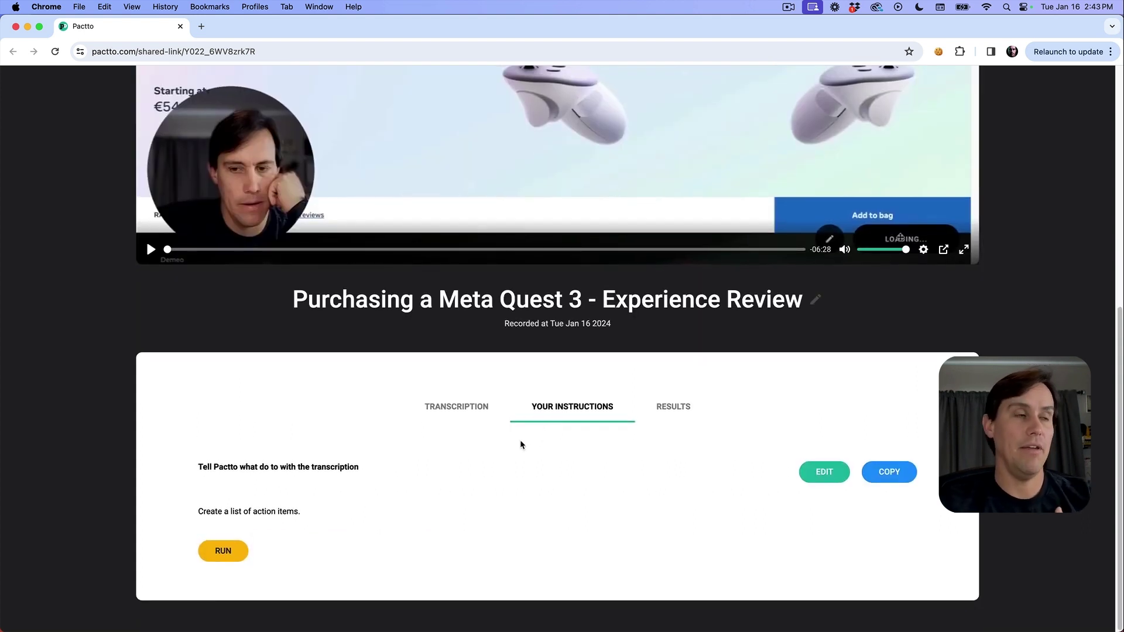
drag(209, 513, 296, 512)
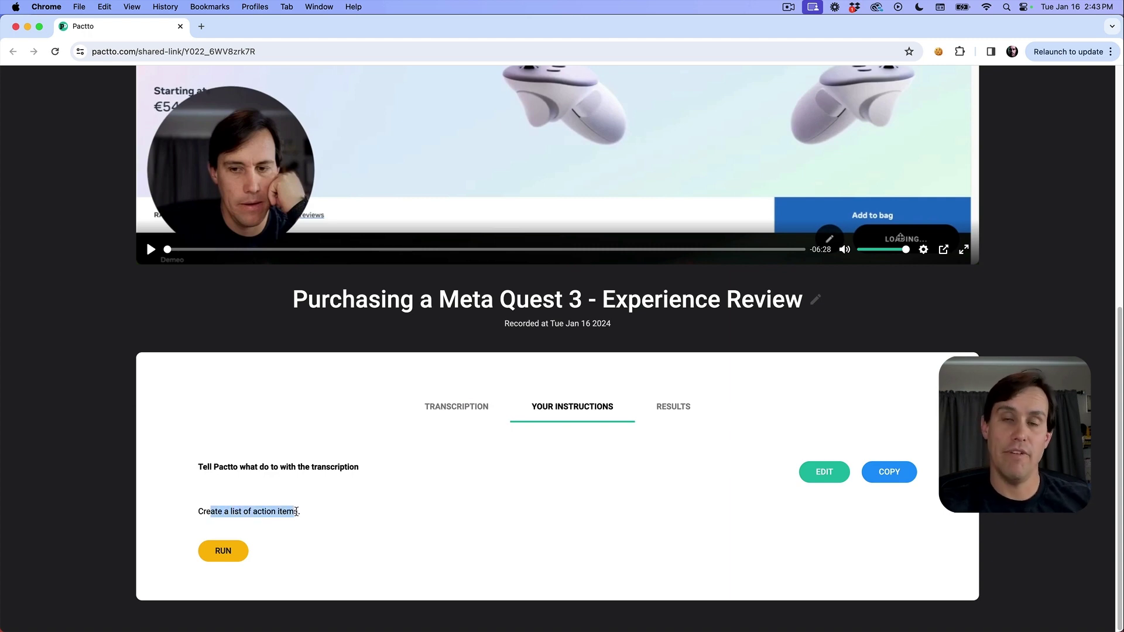
click(456, 407)
scroll(422, 533, down, 3)
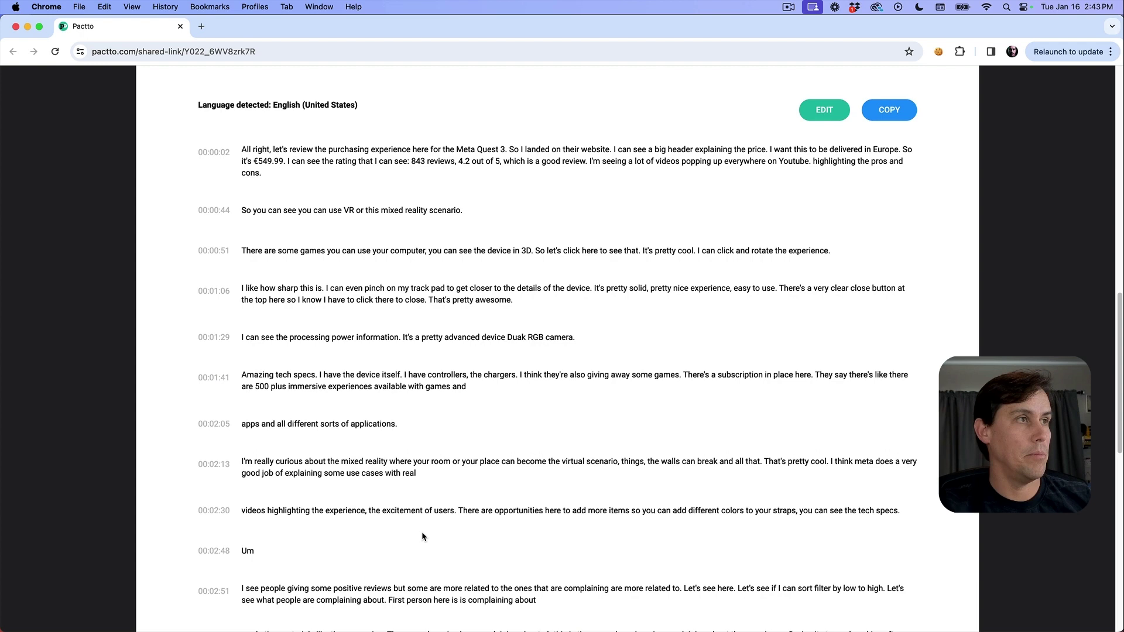
scroll(421, 532, up, 3)
scroll(422, 534, up, 2)
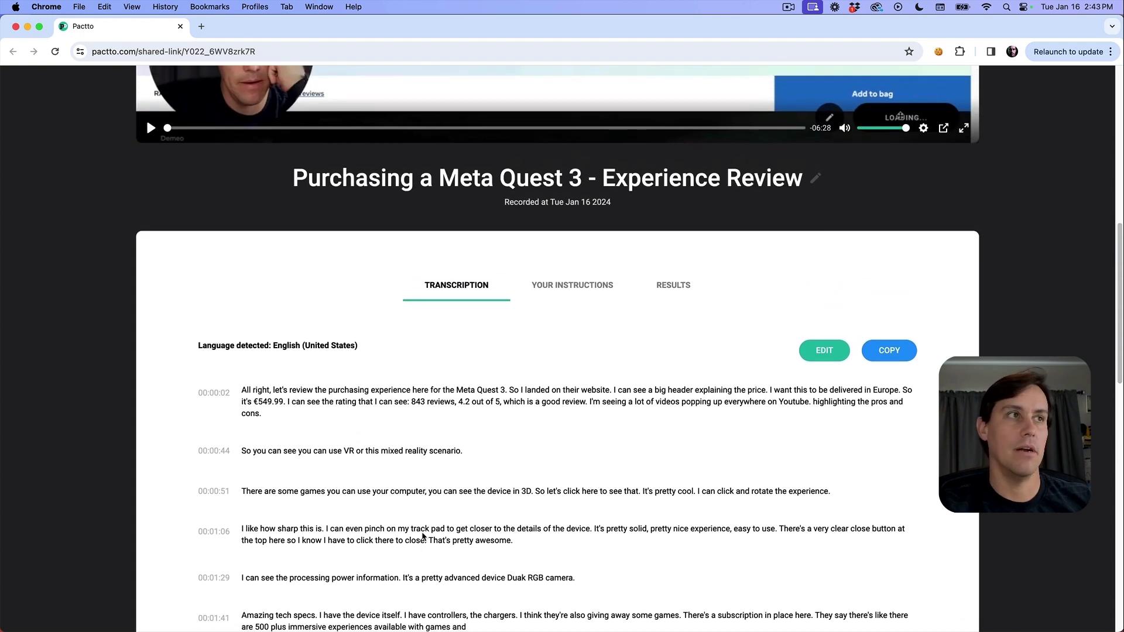
click(564, 285)
click(674, 407)
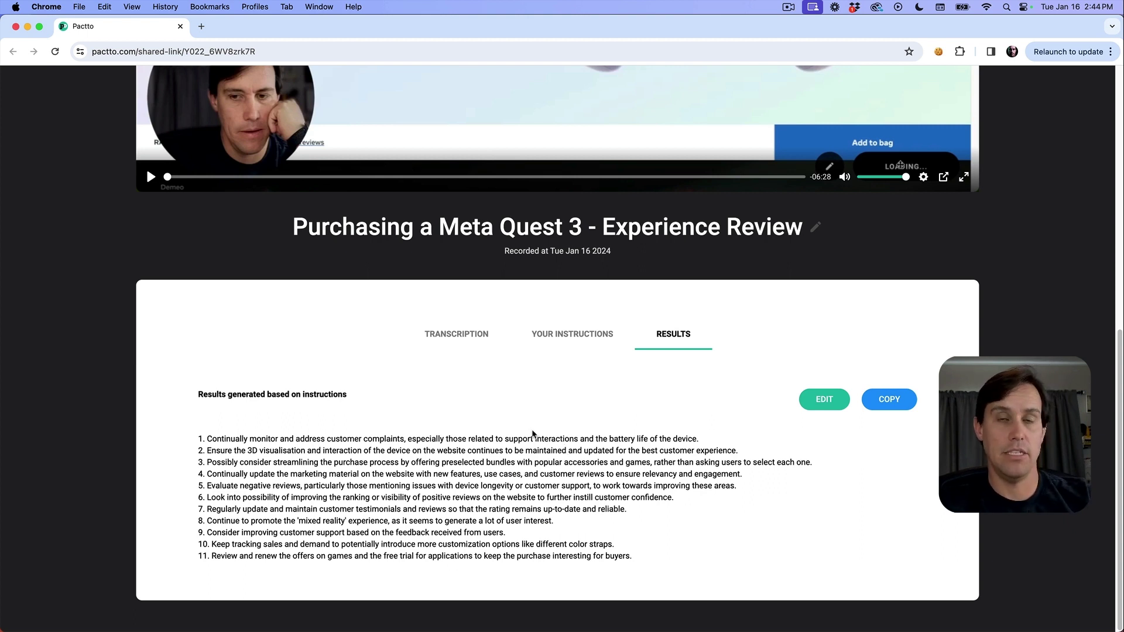
click(576, 338)
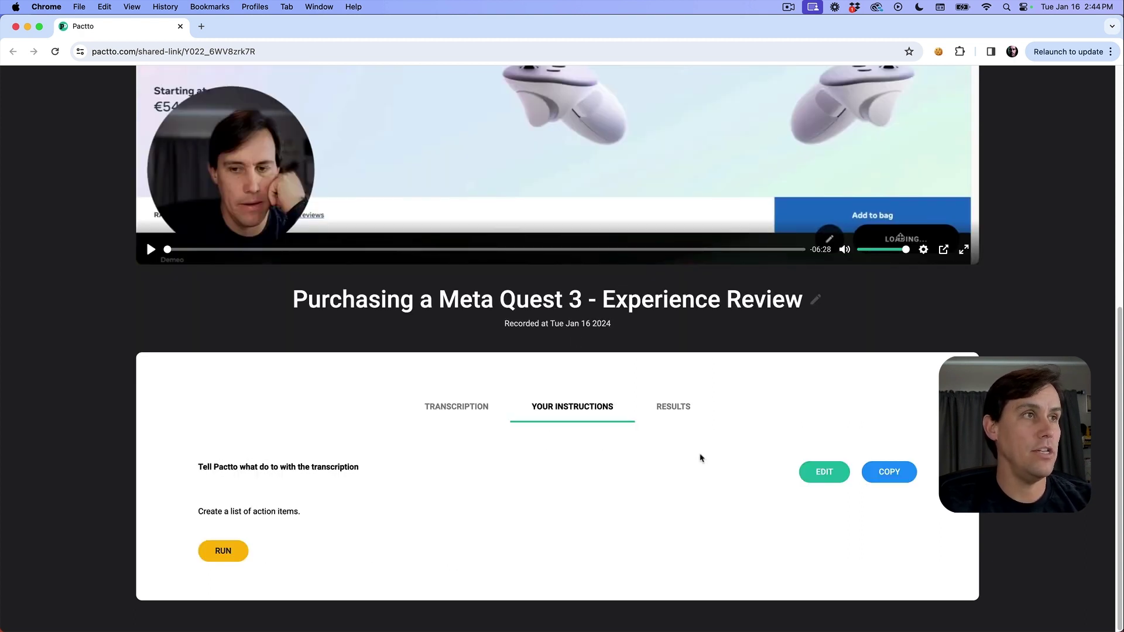
Replace the AI instruction with 'Create an engaging blog post about my experience purchasing the Meta Quest 3.' and save
click(837, 471)
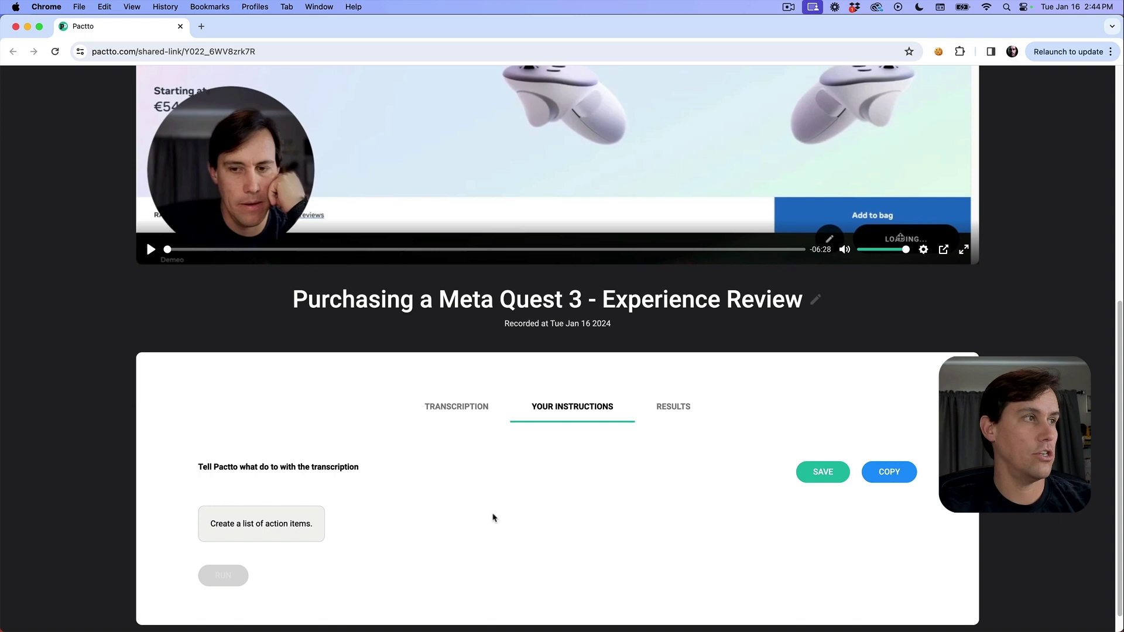
triple_click(304, 526)
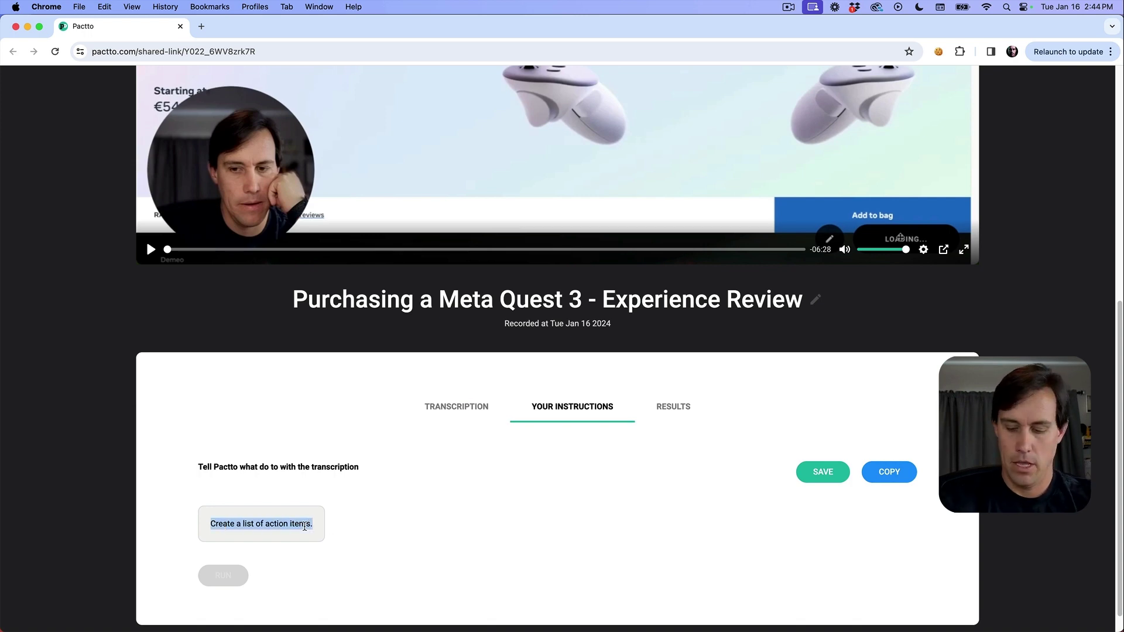
text(Create an e)
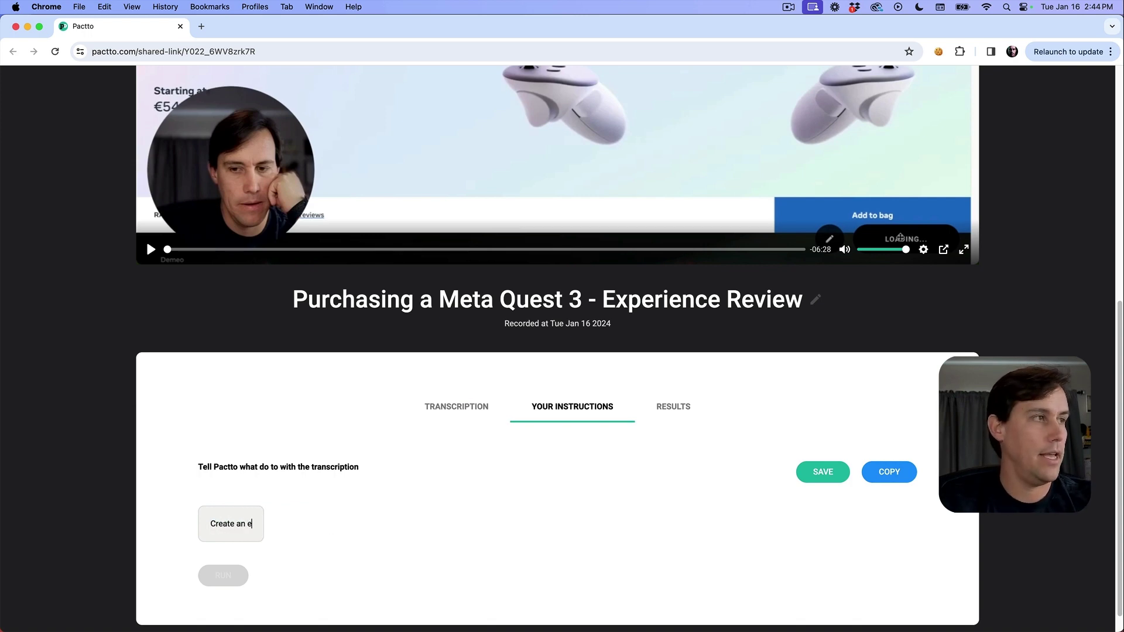
text(ngaging b)
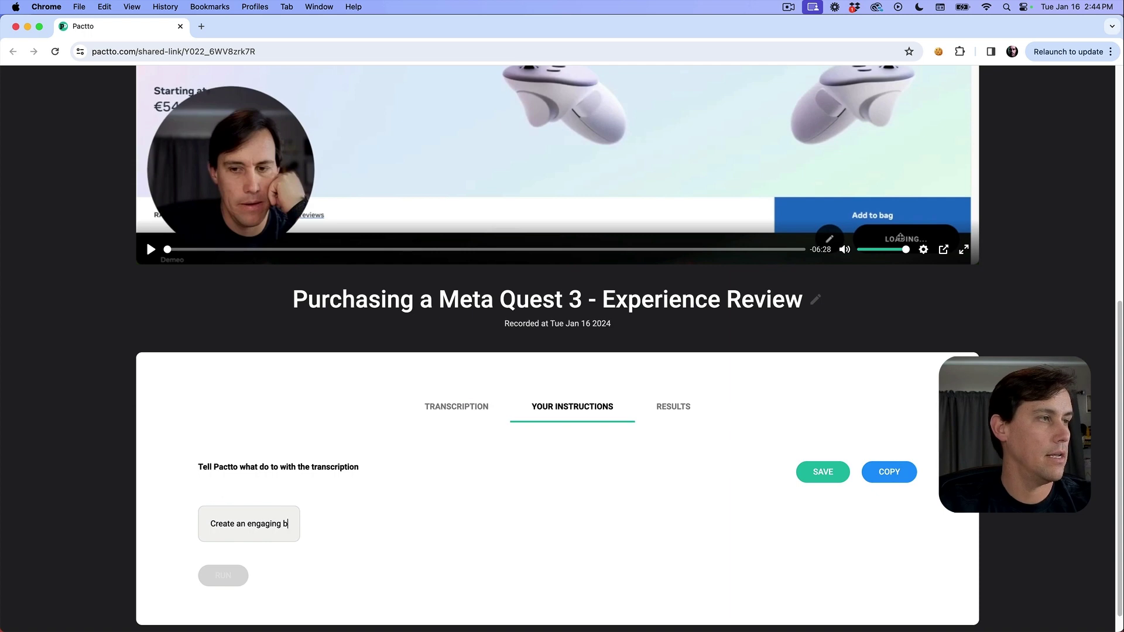
text(log post about )
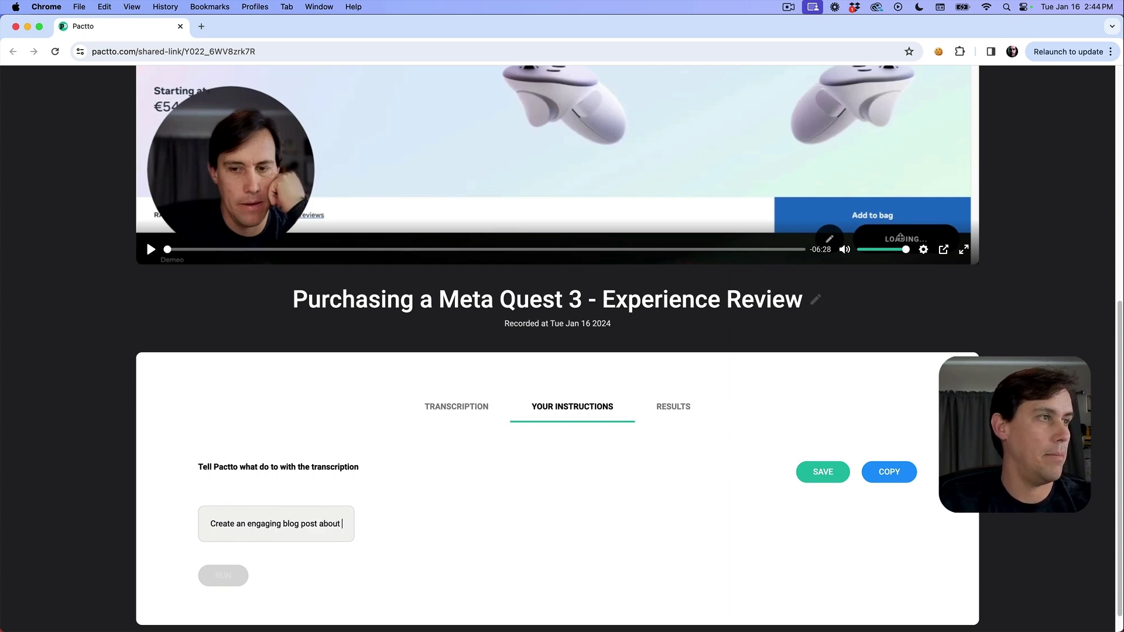
text(my experience )
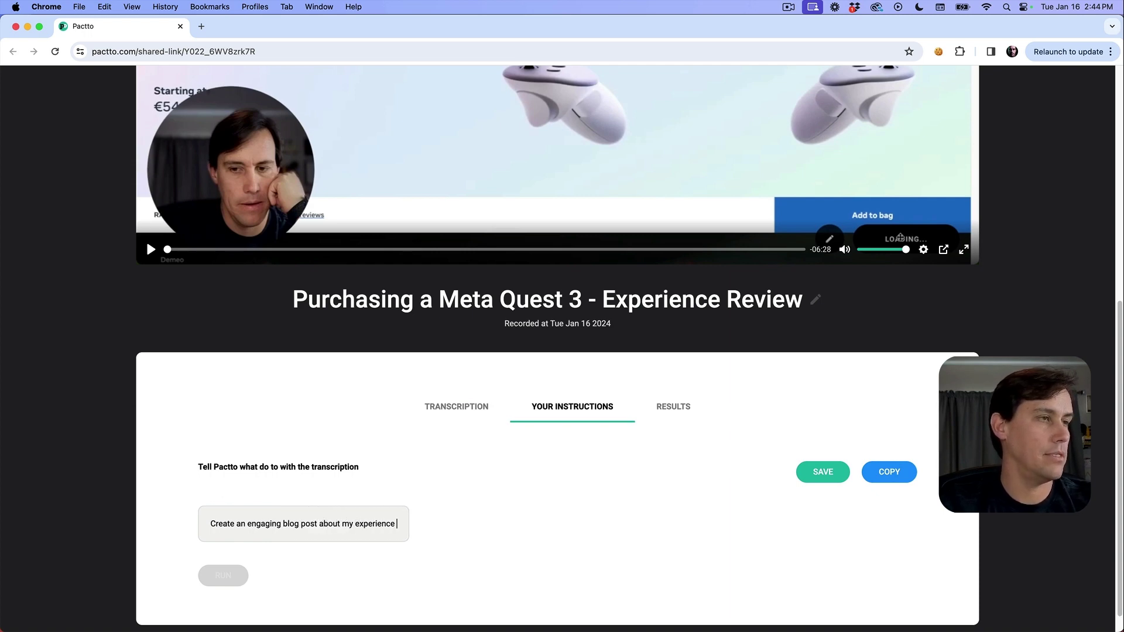
text(purchasi)
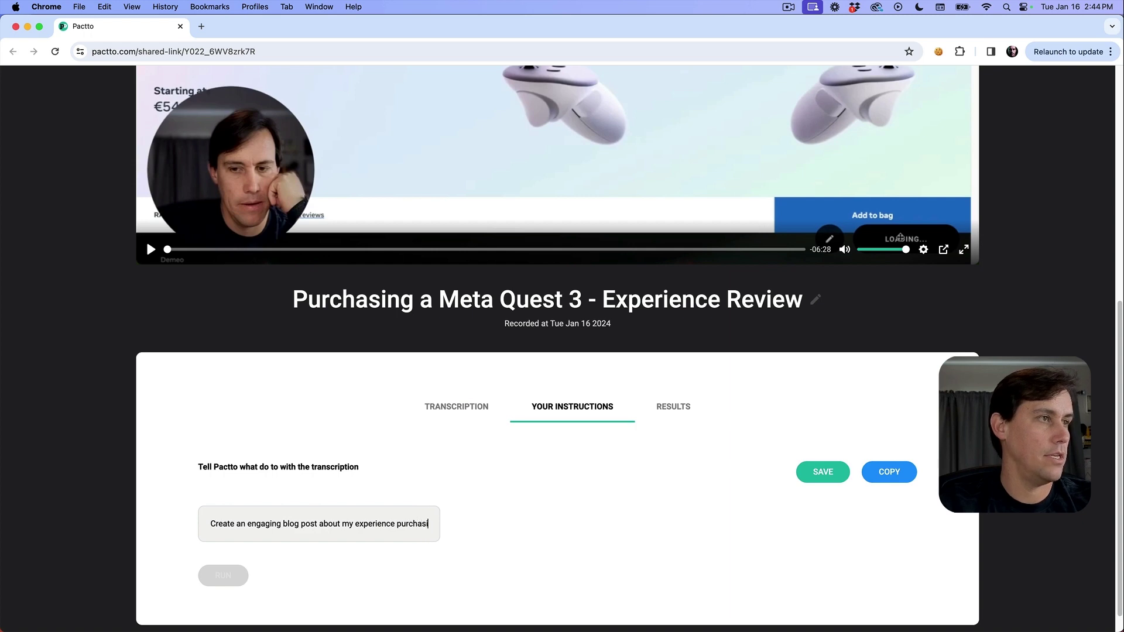
text(ng the Meta )
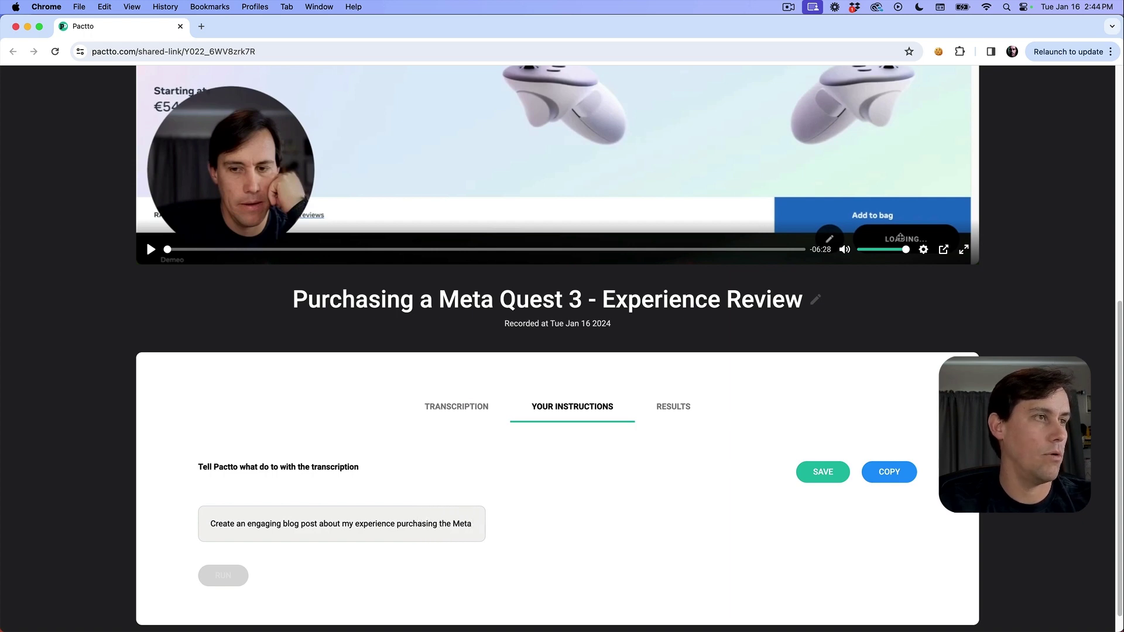
text(Quest 3)
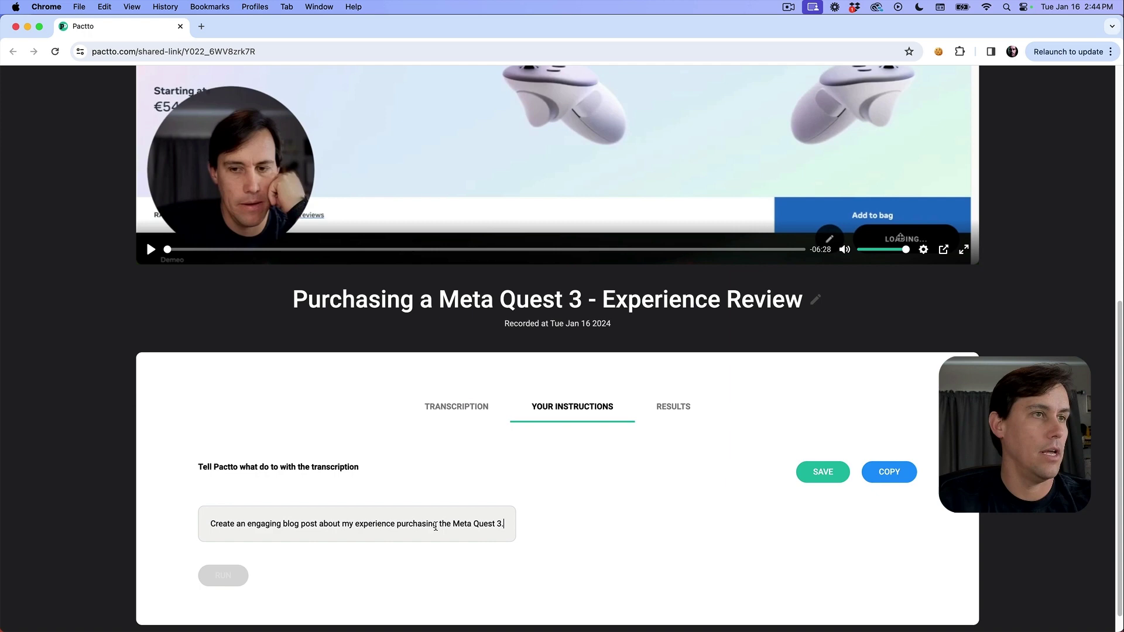
text(.)
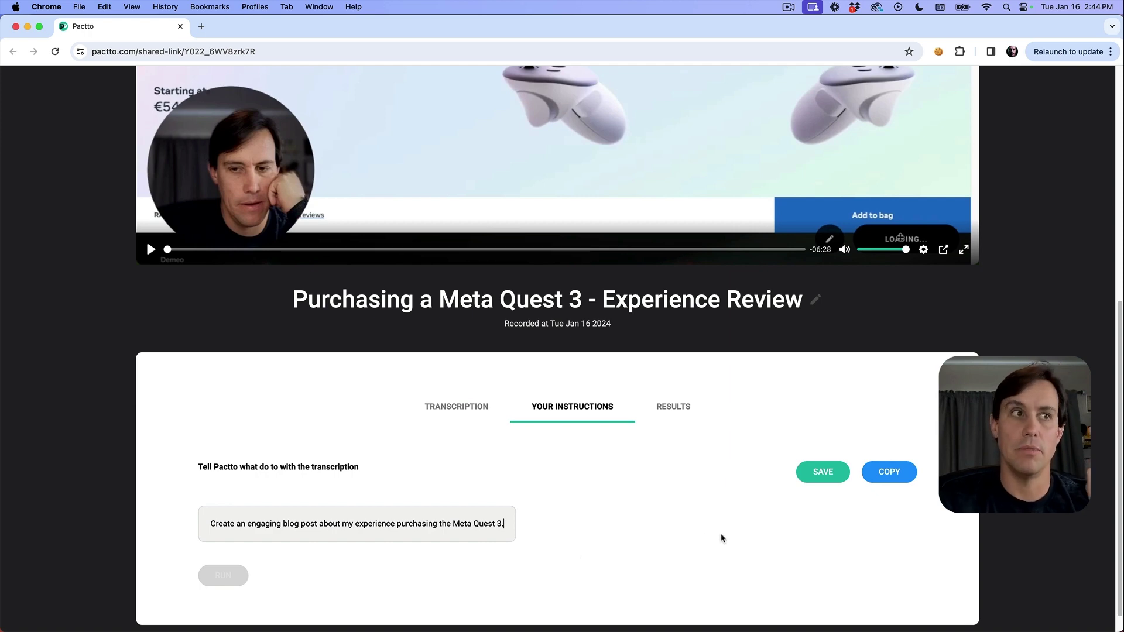
click(806, 476)
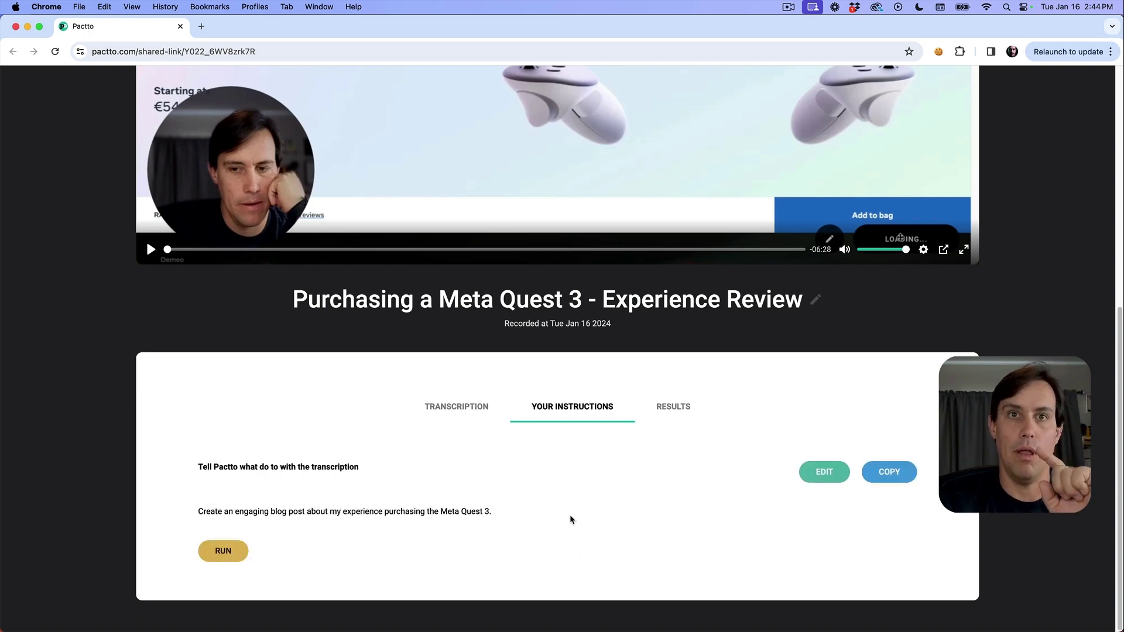
Run the instruction and scroll through the generated 'My Journey into the World of VR with Meta Quest 3' post
click(236, 552)
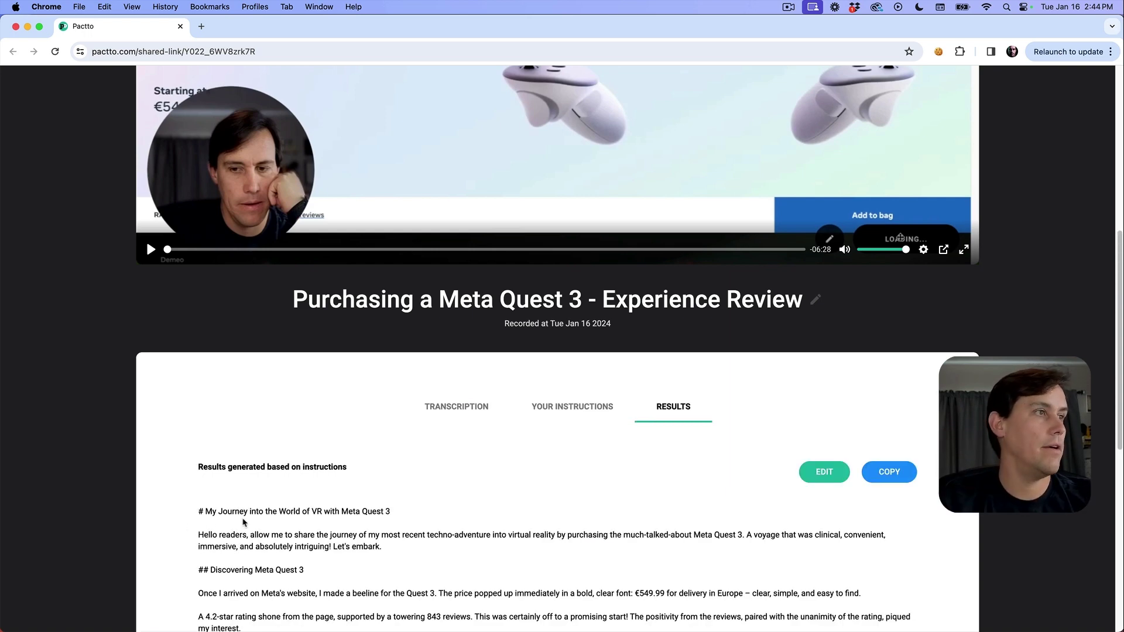
scroll(244, 523, down, 5)
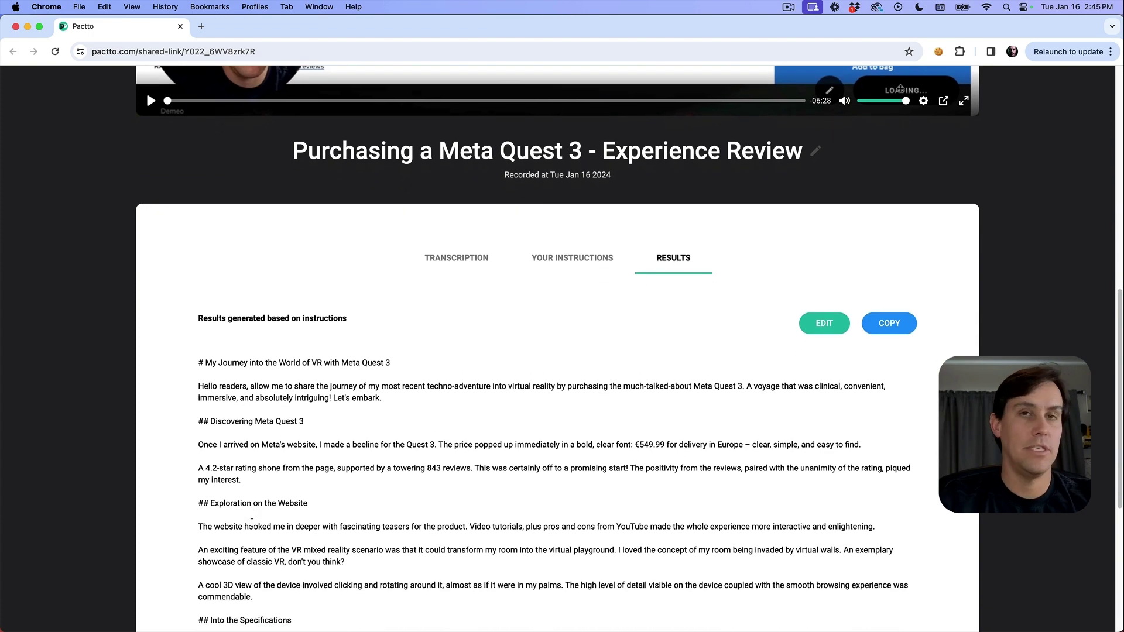
scroll(252, 523, down, 7)
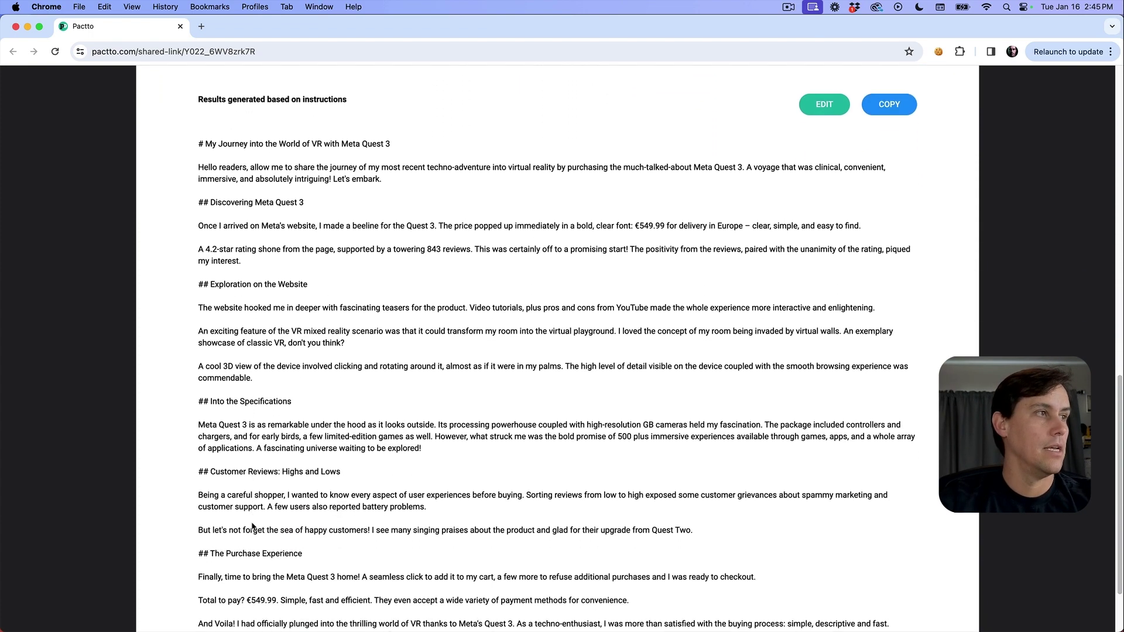
scroll(251, 526, down, 3)
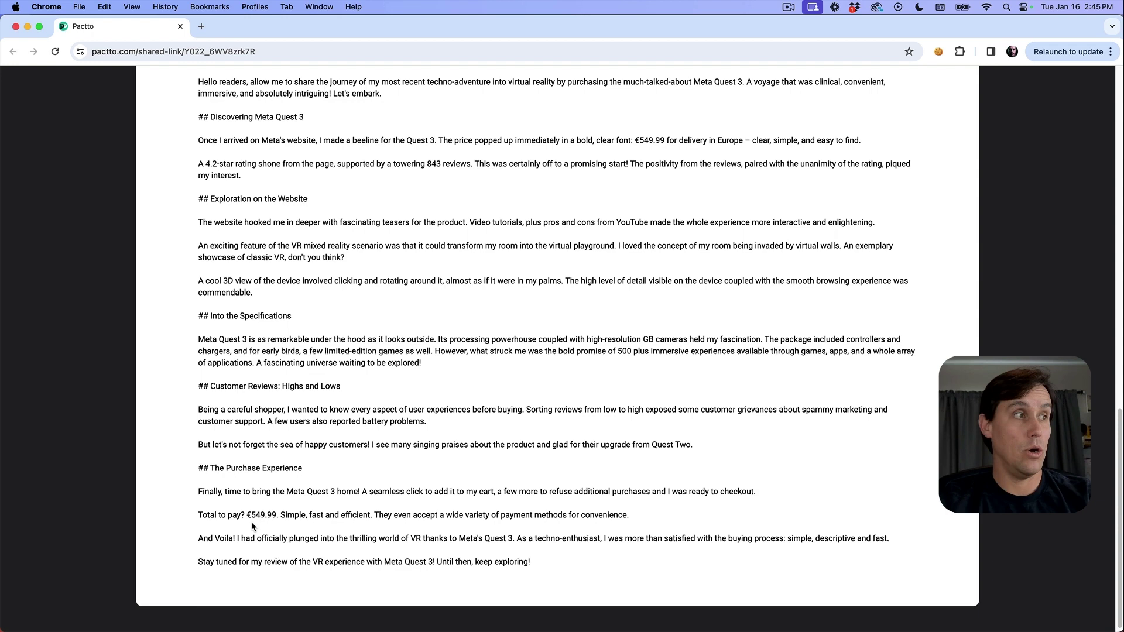
scroll(252, 525, up, 4)
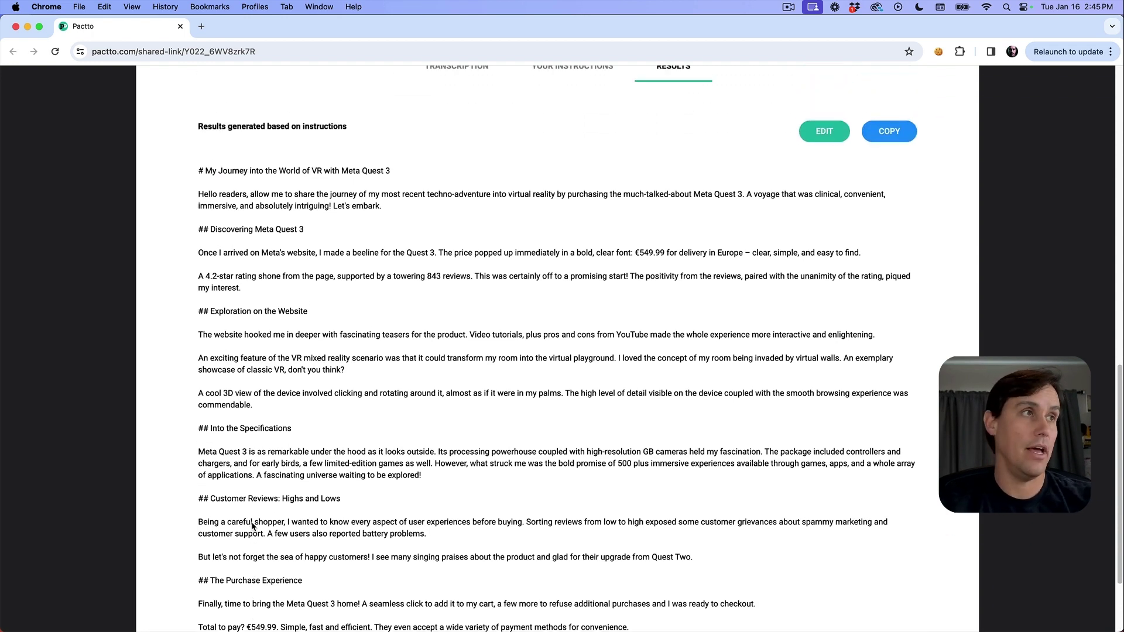
scroll(252, 526, up, 4)
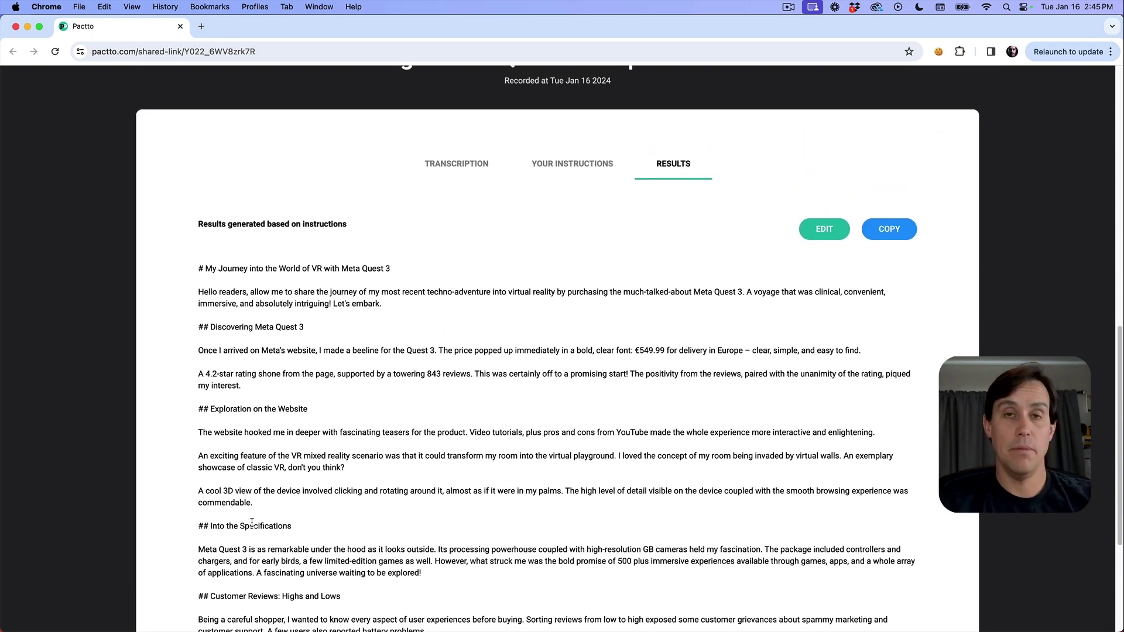
scroll(252, 523, up, 3)
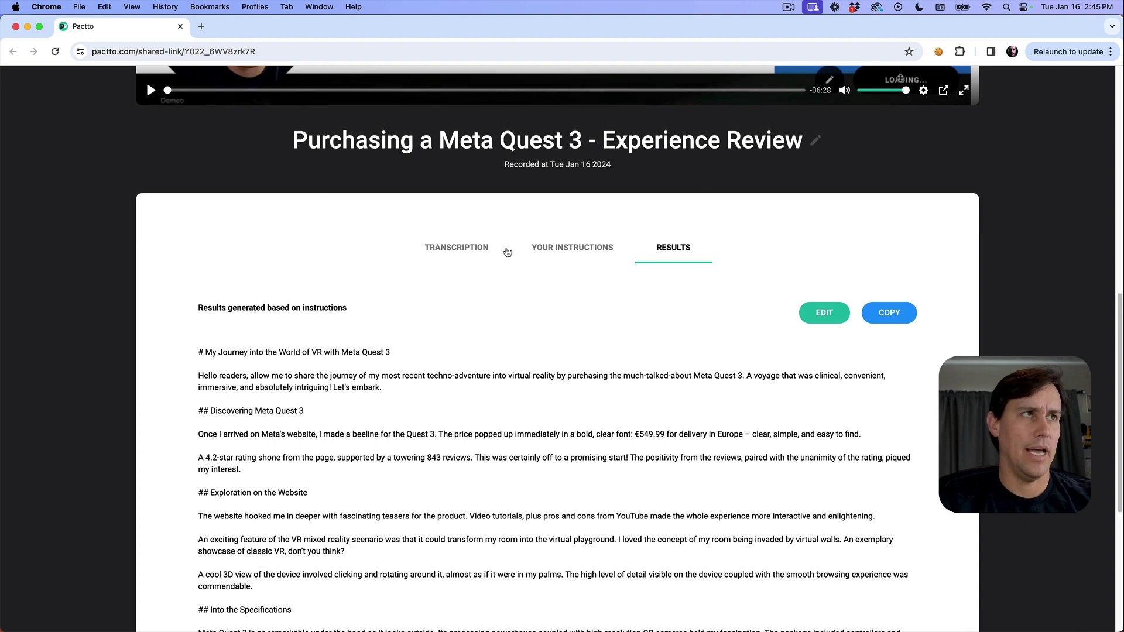
Reword the instruction to ask for a funny song instead of a blog post, save, and run it
click(535, 251)
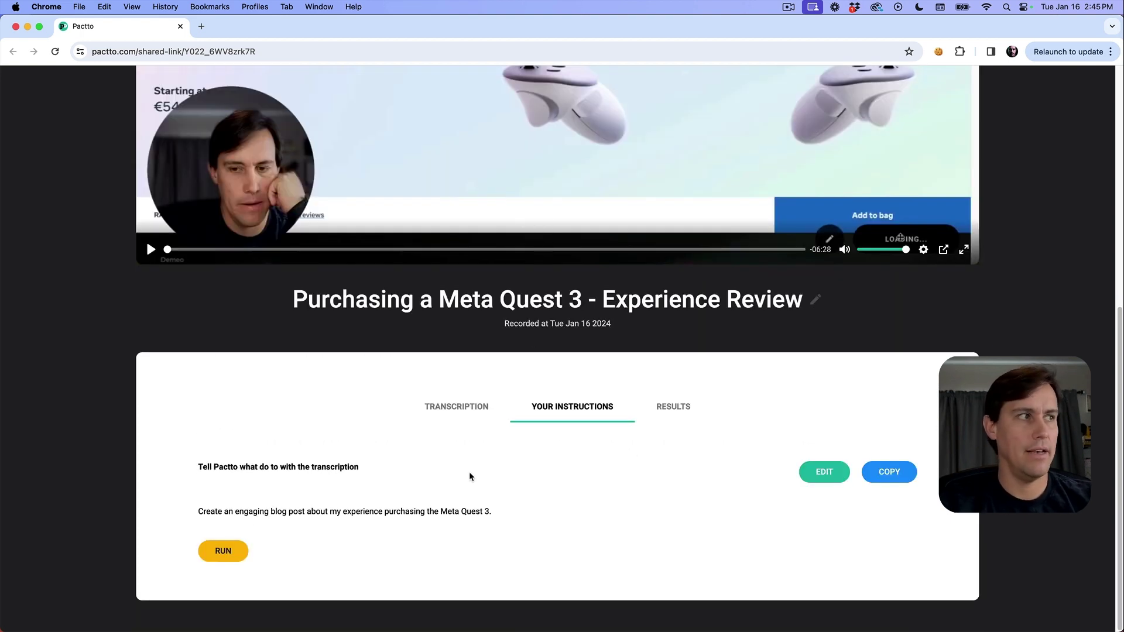
click(825, 471)
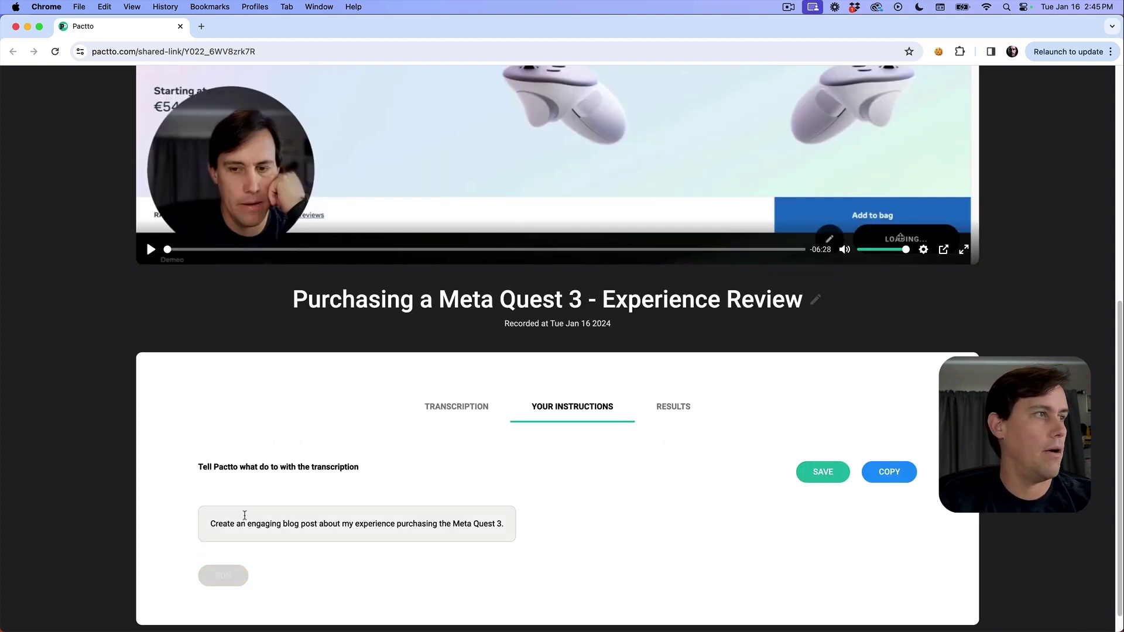
drag(236, 524, 478, 538)
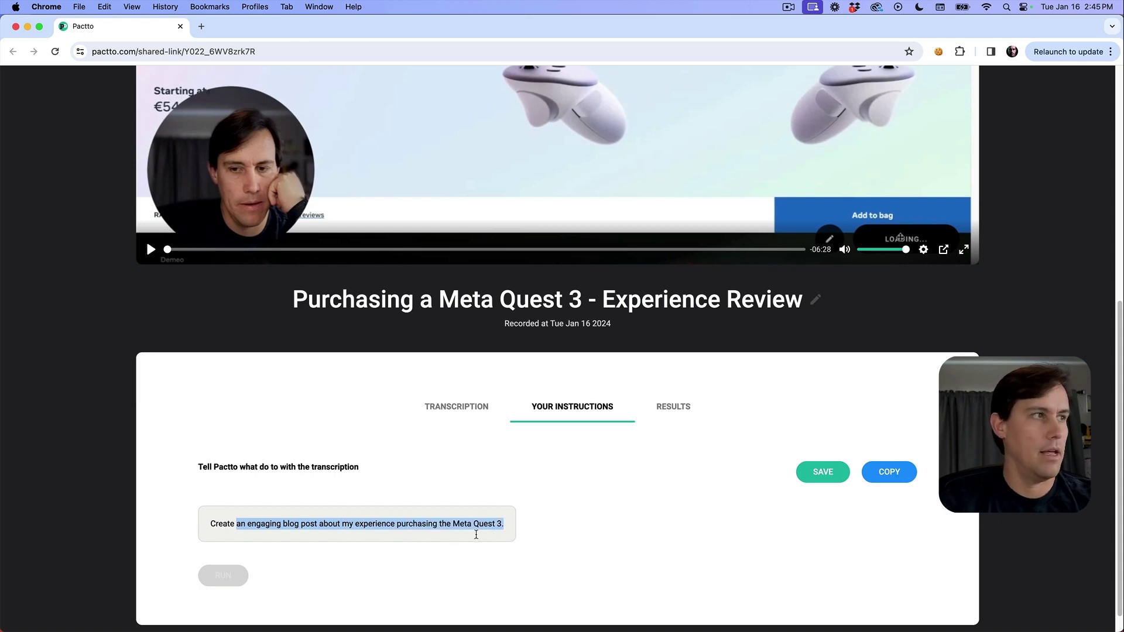
key(Right)
drag(245, 523, 318, 520)
text(funny song)
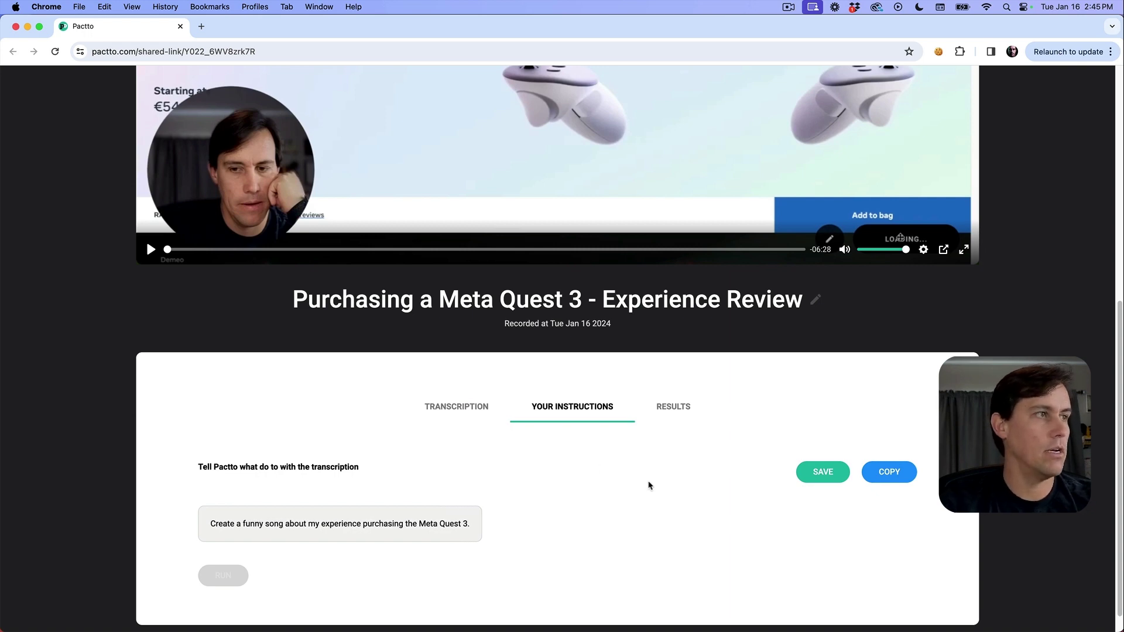
click(823, 472)
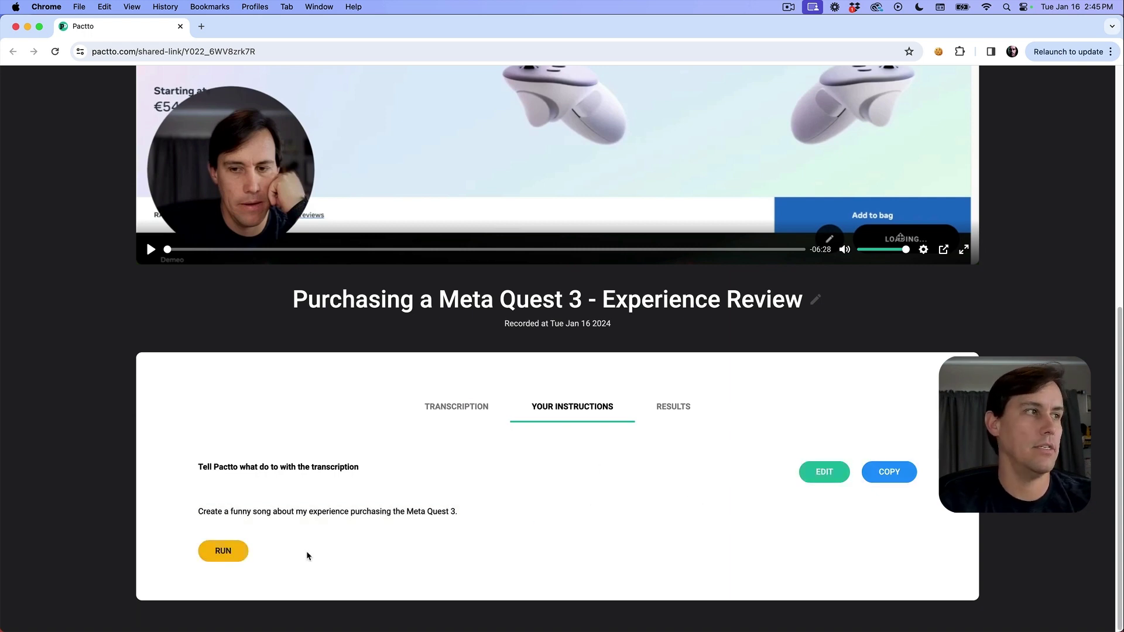
click(222, 553)
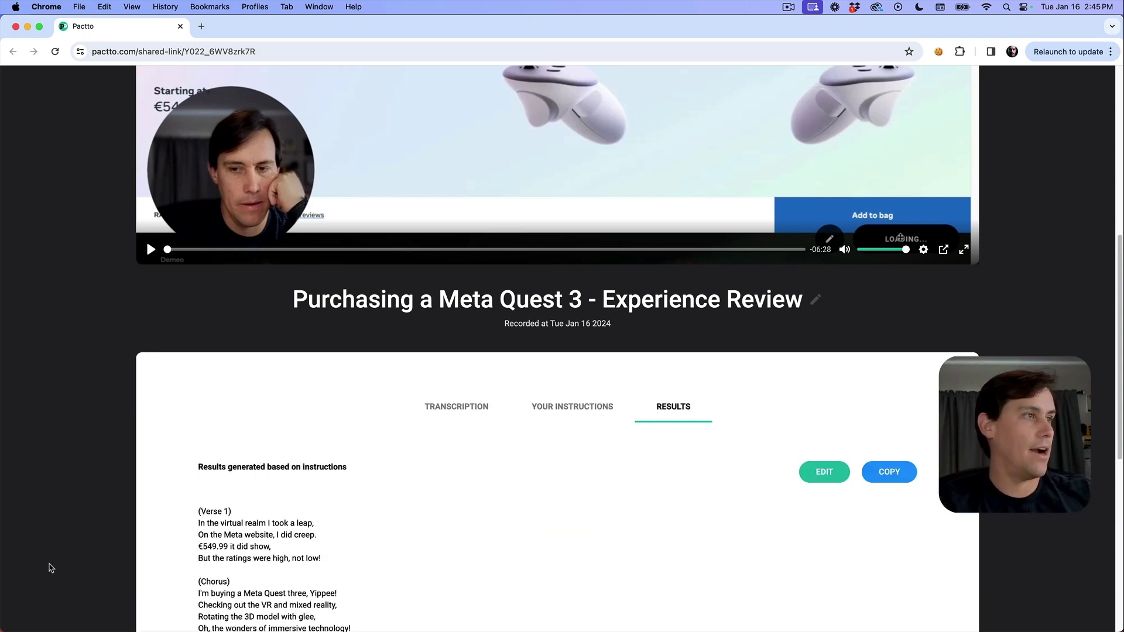
Scroll through the generated funny song lyrics, then switch back to the Pactto desktop app's Share video dialog
scroll(378, 514, down, 5)
scroll(379, 514, down, 1)
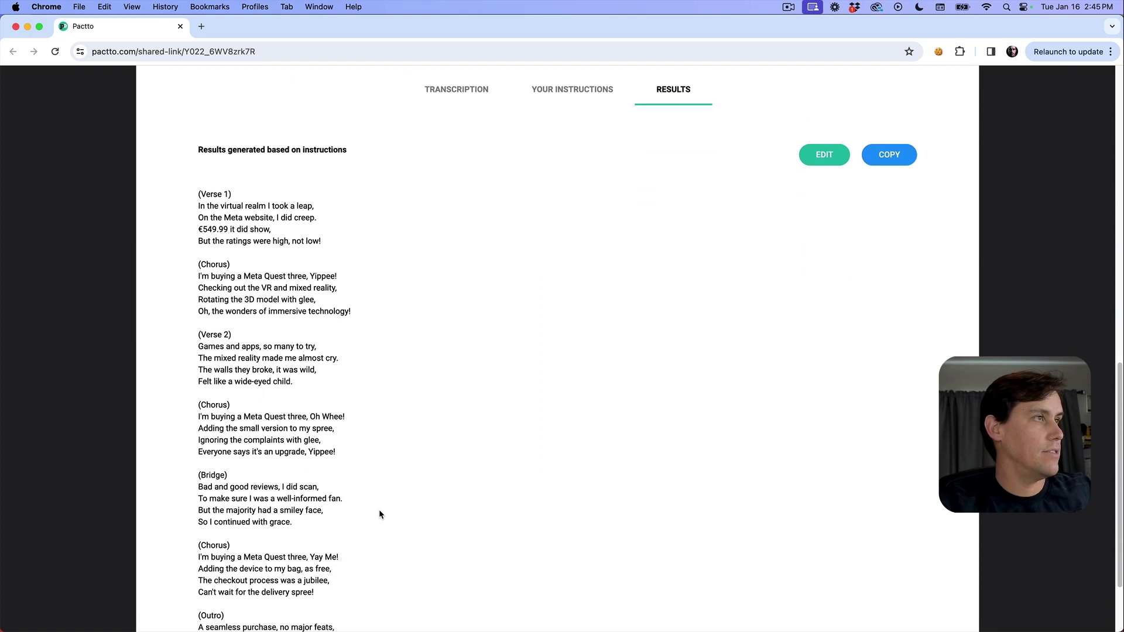
scroll(254, 245, down, 1)
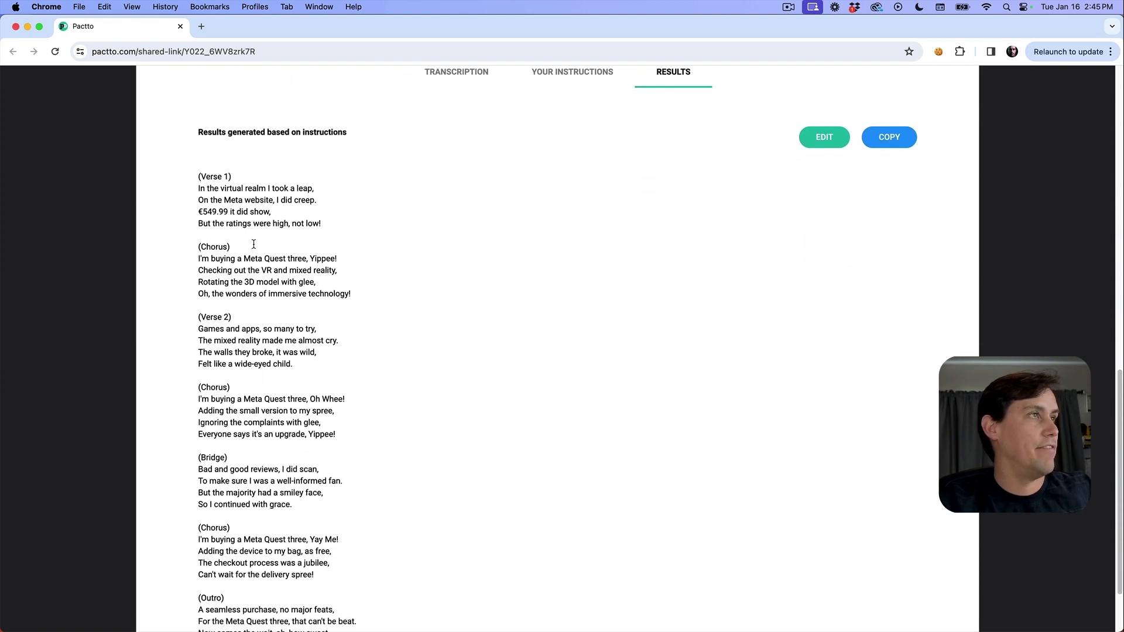
scroll(254, 245, down, 1)
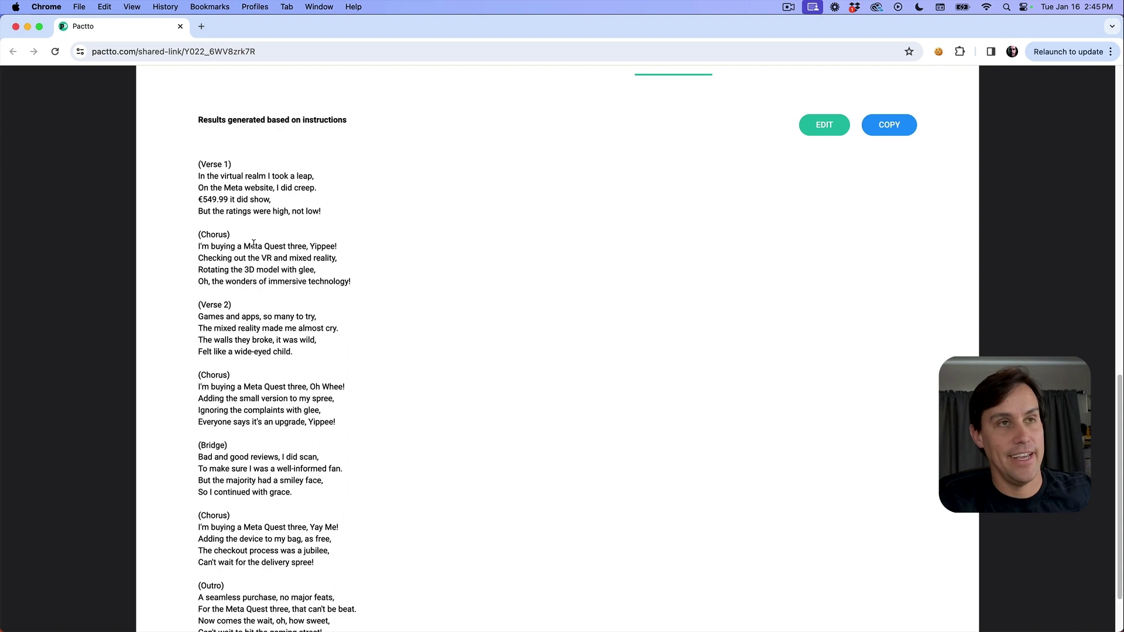
scroll(254, 244, up, 1)
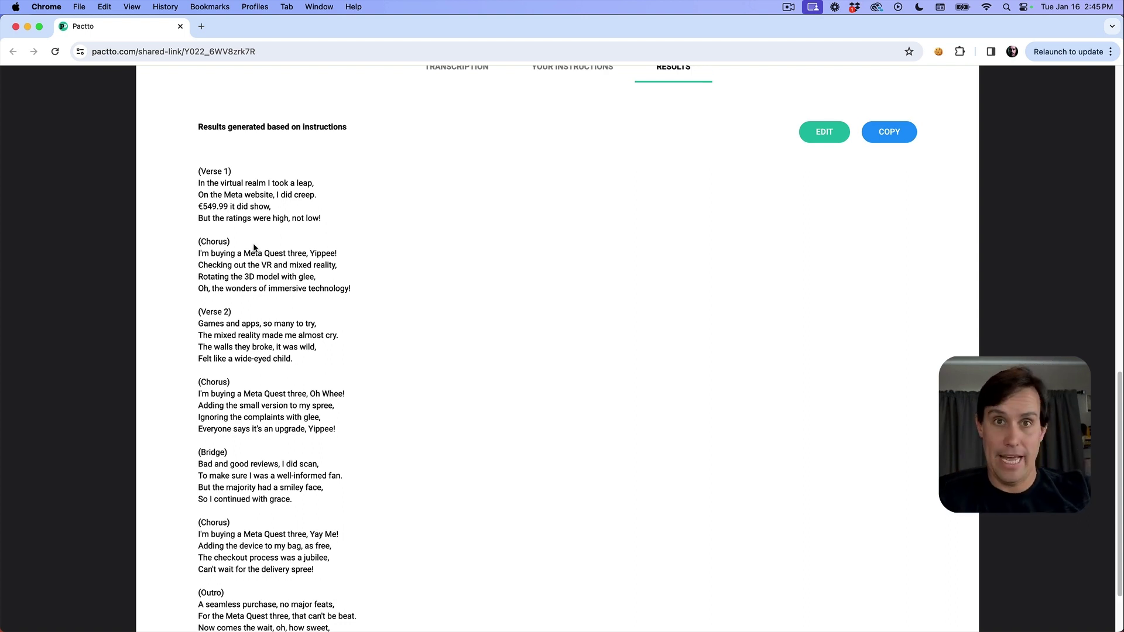
key(super+Tab)
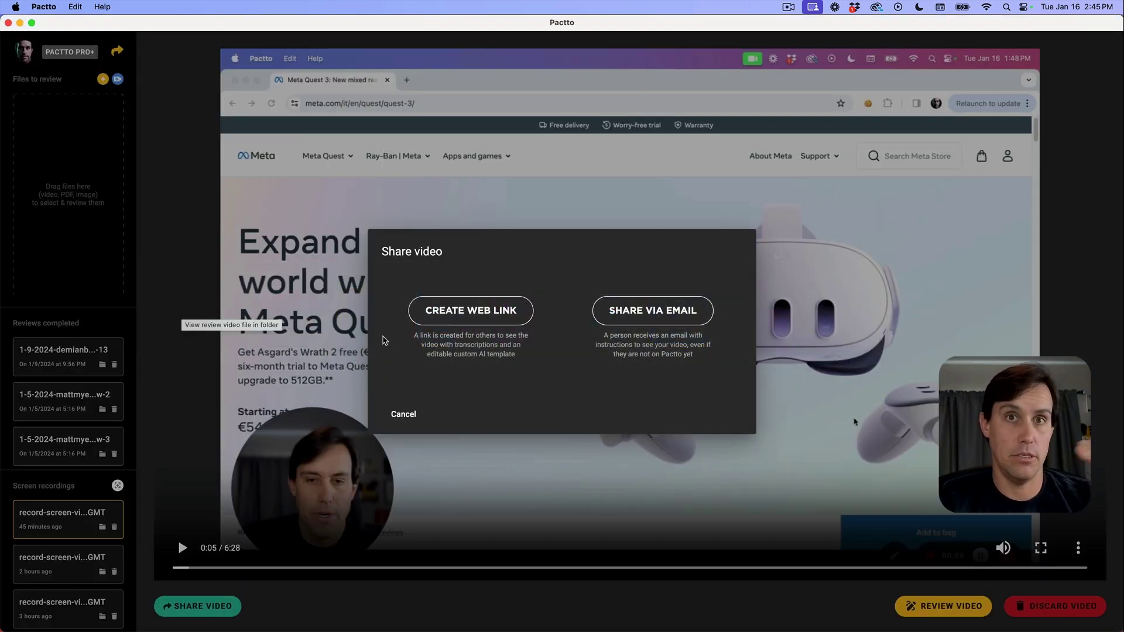
key(super+Tab)
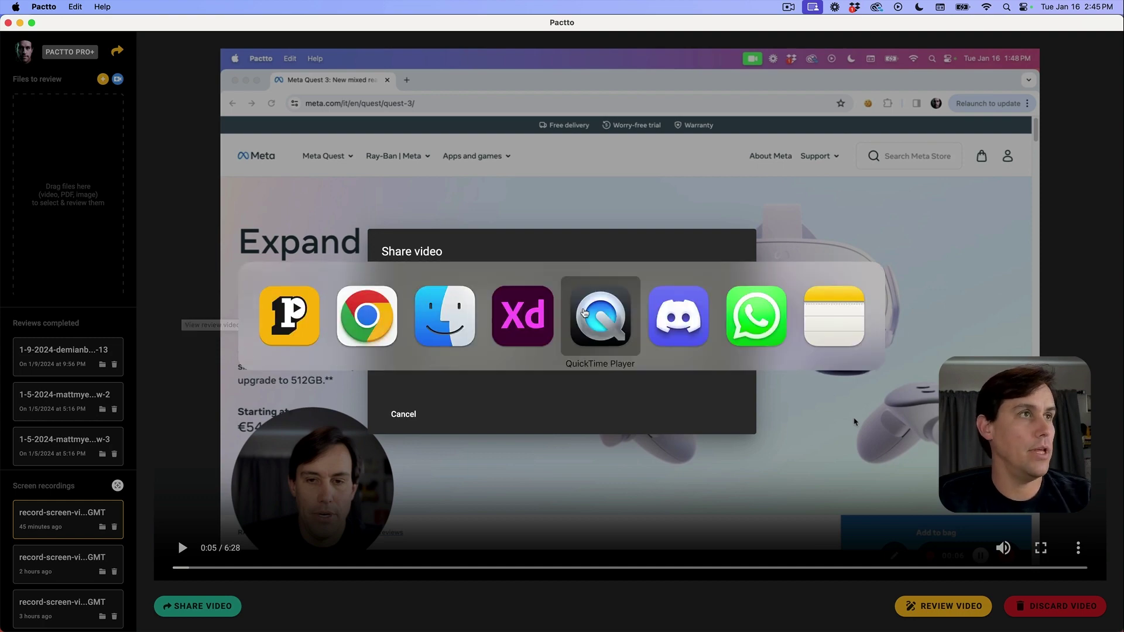
Bring QuickTime's Movie Recording window forward, showing the iPad and iPhone Share Video screens
click(603, 318)
mouse_move(570, 310)
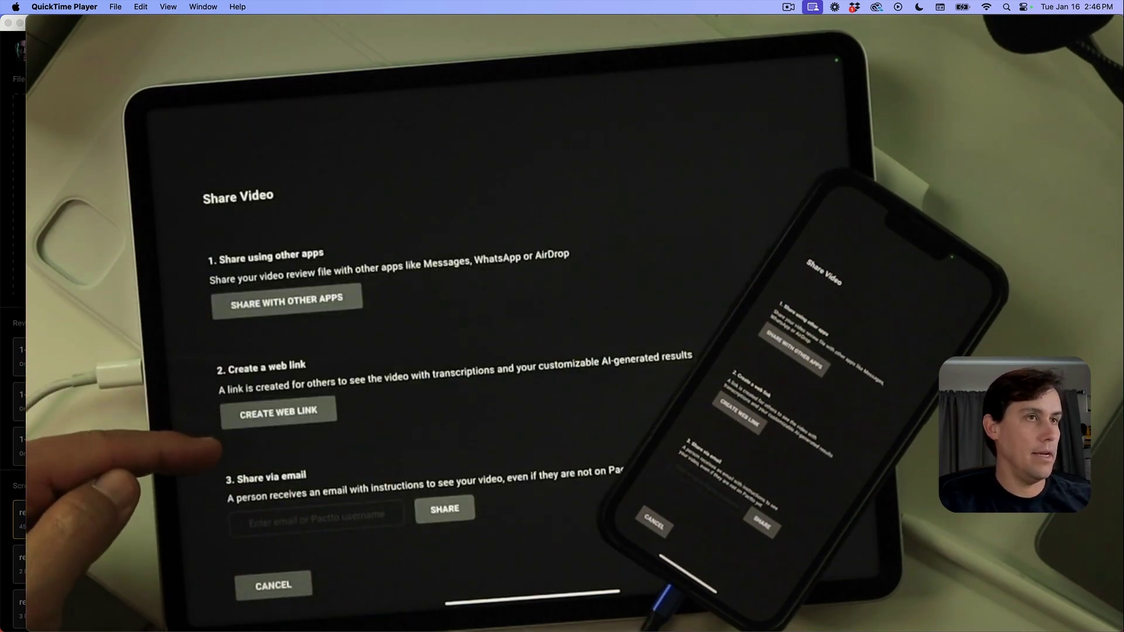
Load the Meta Quest 3 review's shared Pactto link in a new Chrome Incognito window
mouse_move(569, 310)
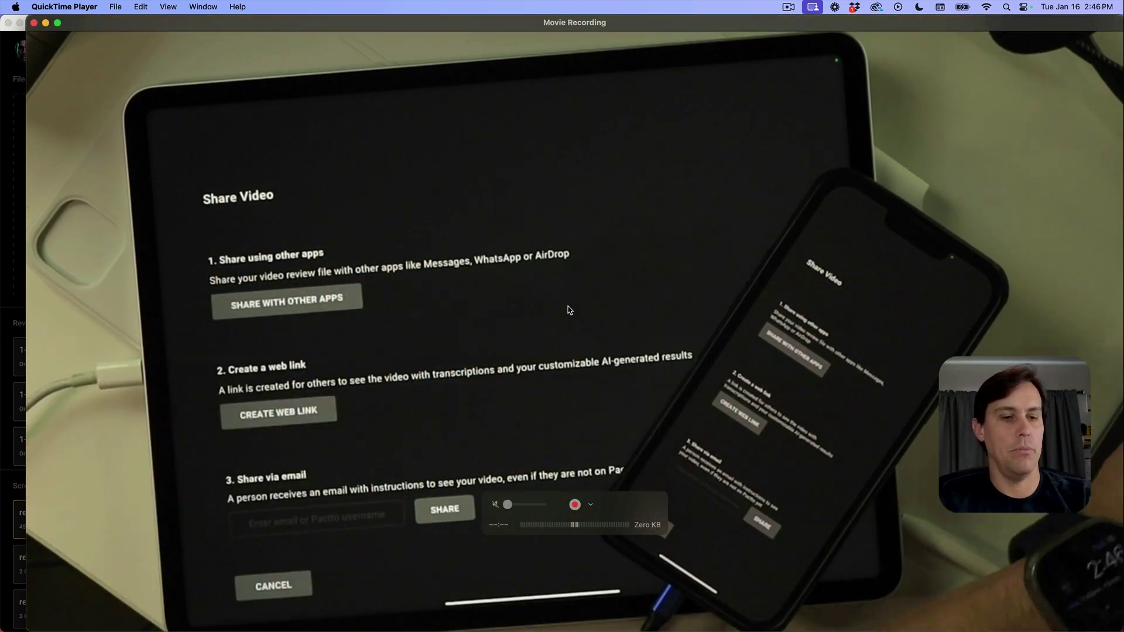
key(super+Tab)
key(super+Tab)
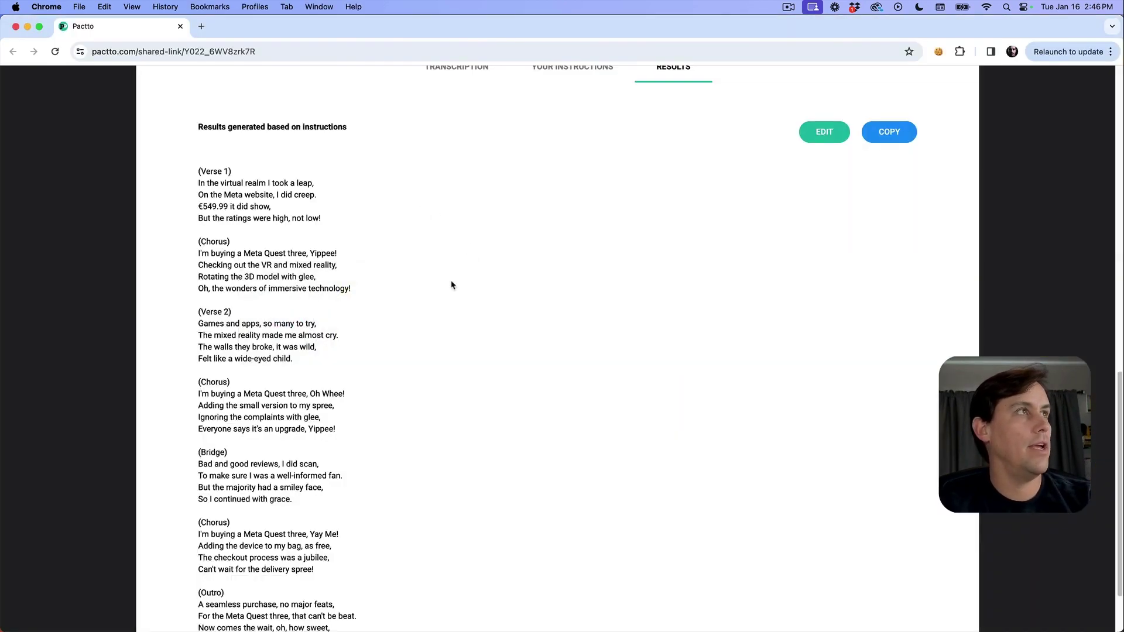
scroll(486, 391, up, 15)
click(214, 52)
key(super+c)
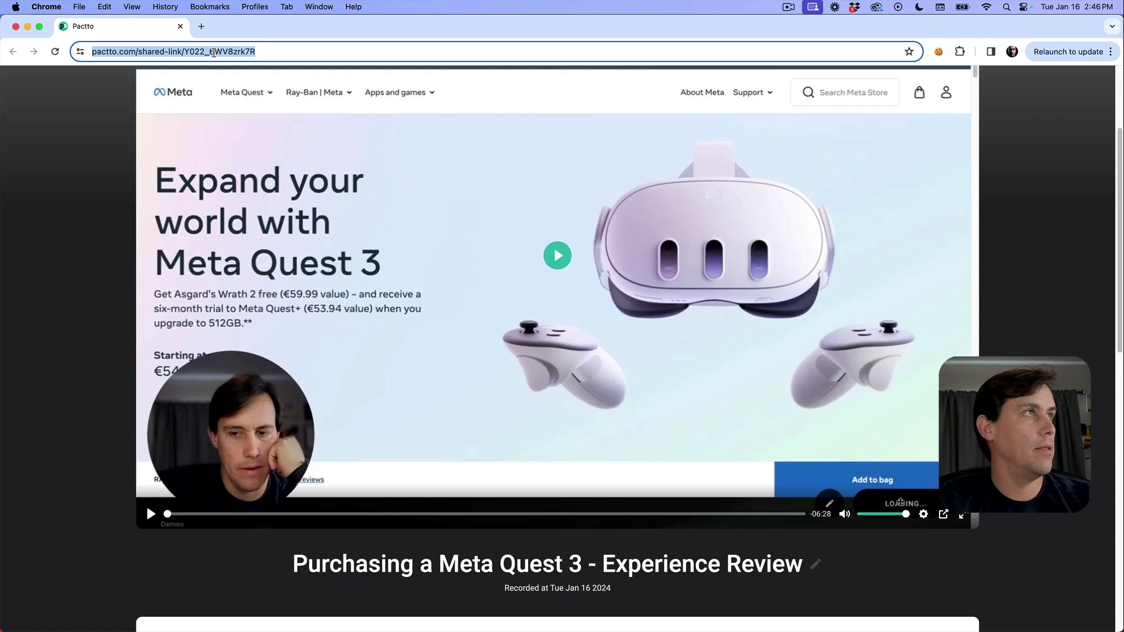
key(super+shift+n)
key(super+v)
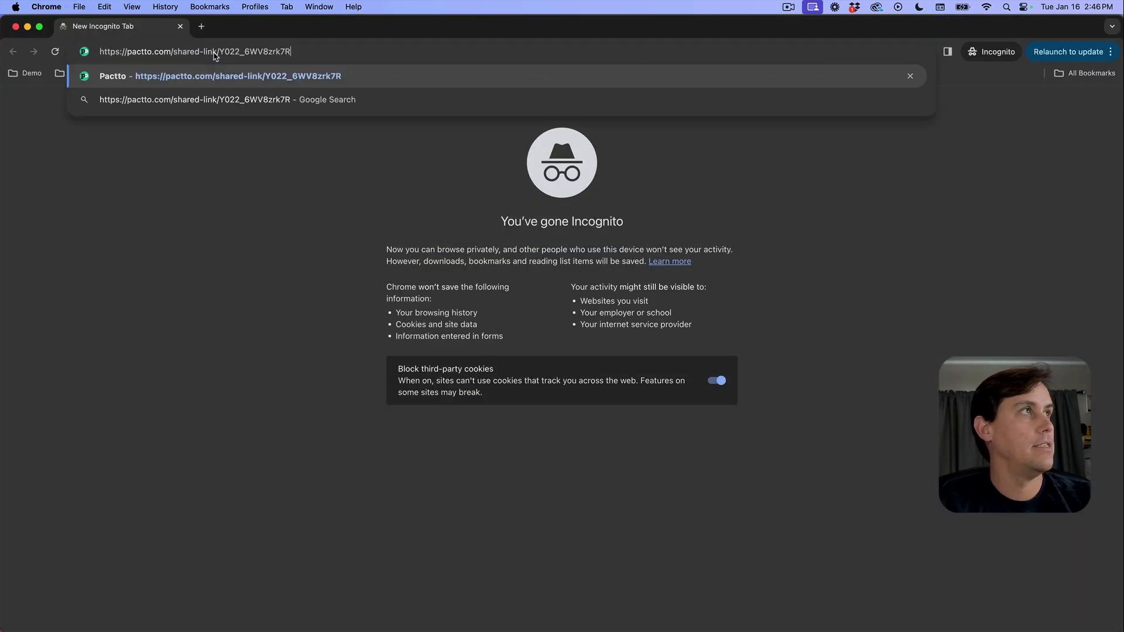
key(Return)
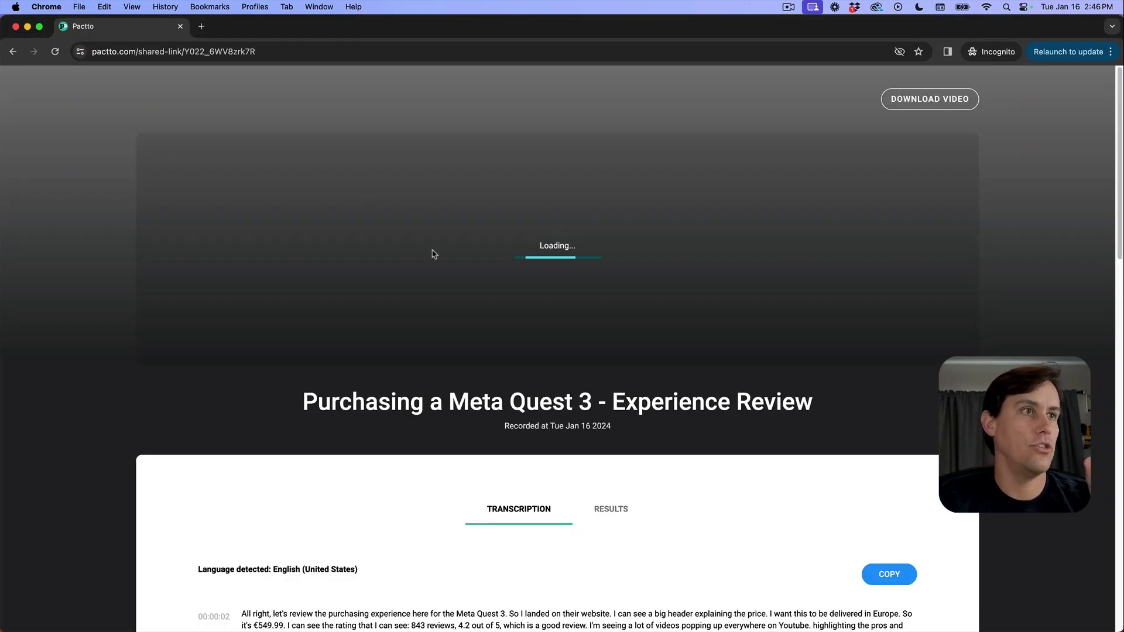
Show the shared page's RESULTS with the generated funny song lyrics
scroll(515, 422, down, 3)
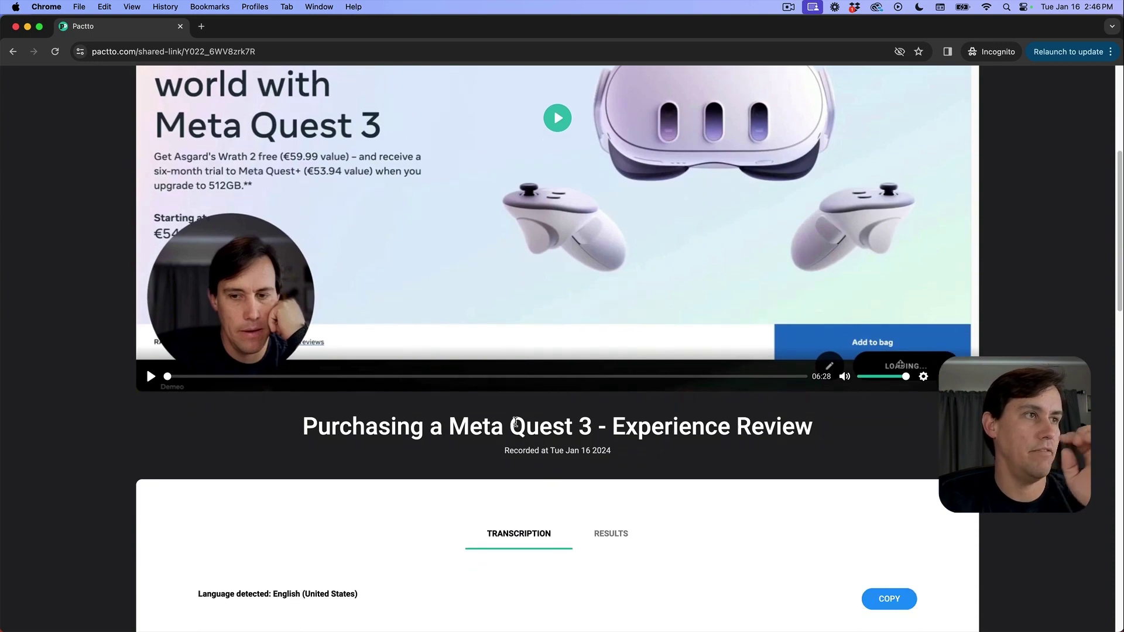
scroll(516, 422, down, 1)
click(609, 499)
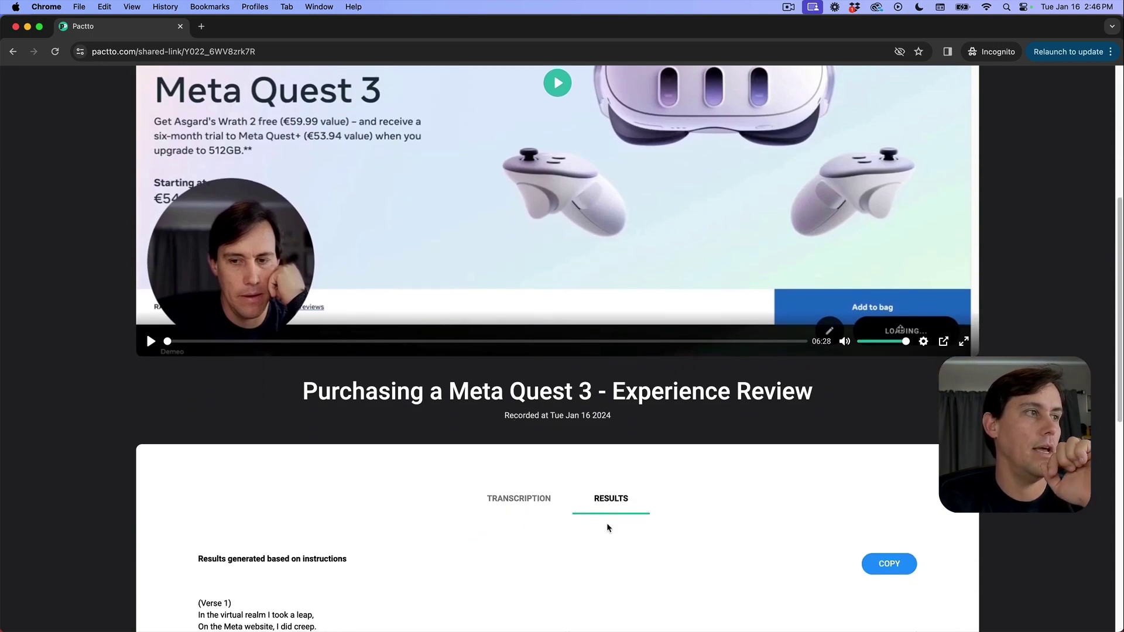